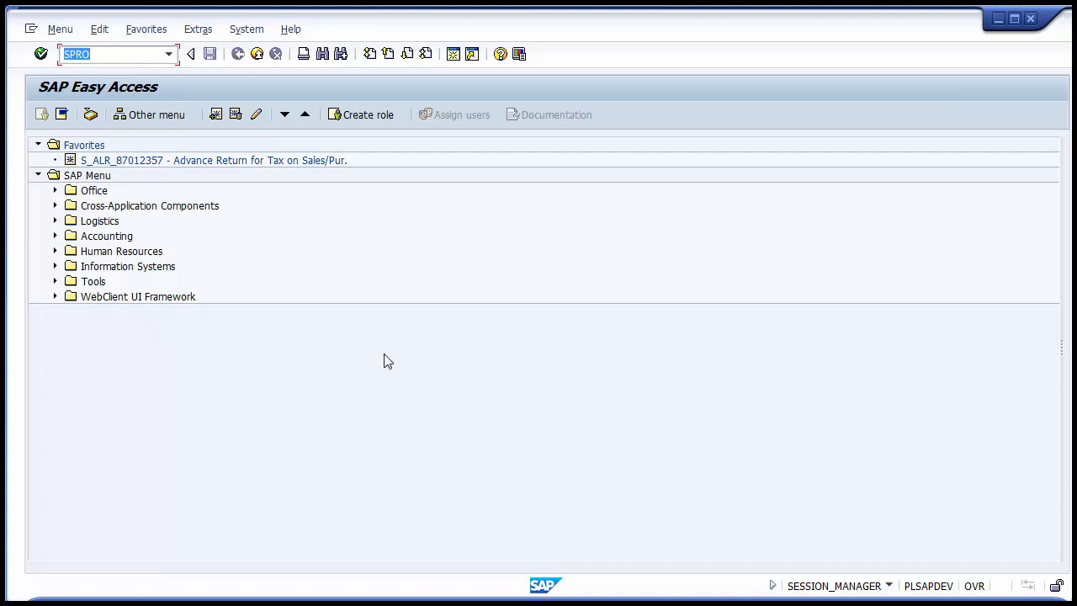
# Step: Open the SAP Reference IMG through SPRO and expand Financial Accounting (New) down to Financial Accounting Global Settings (New)
pyautogui.press('Return')
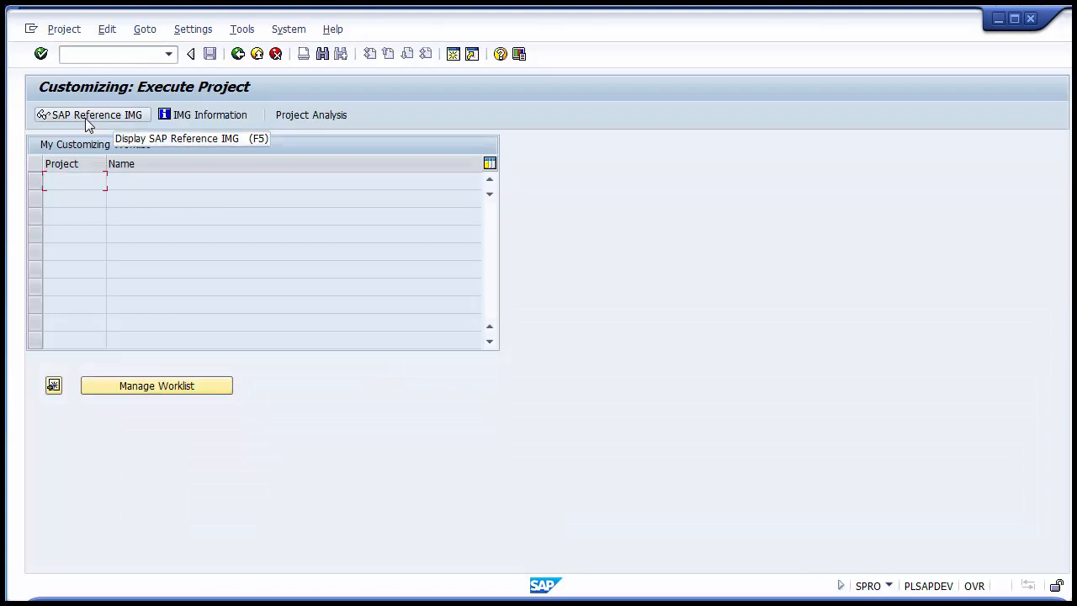
pyautogui.click(85, 117)
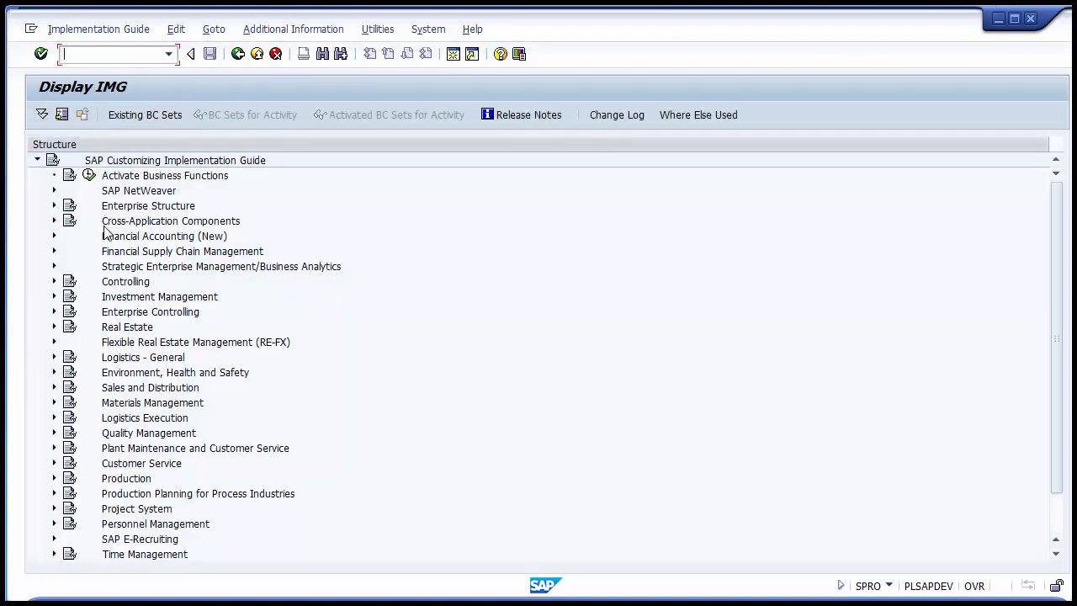
pyautogui.click(136, 237)
pyautogui.click(55, 237)
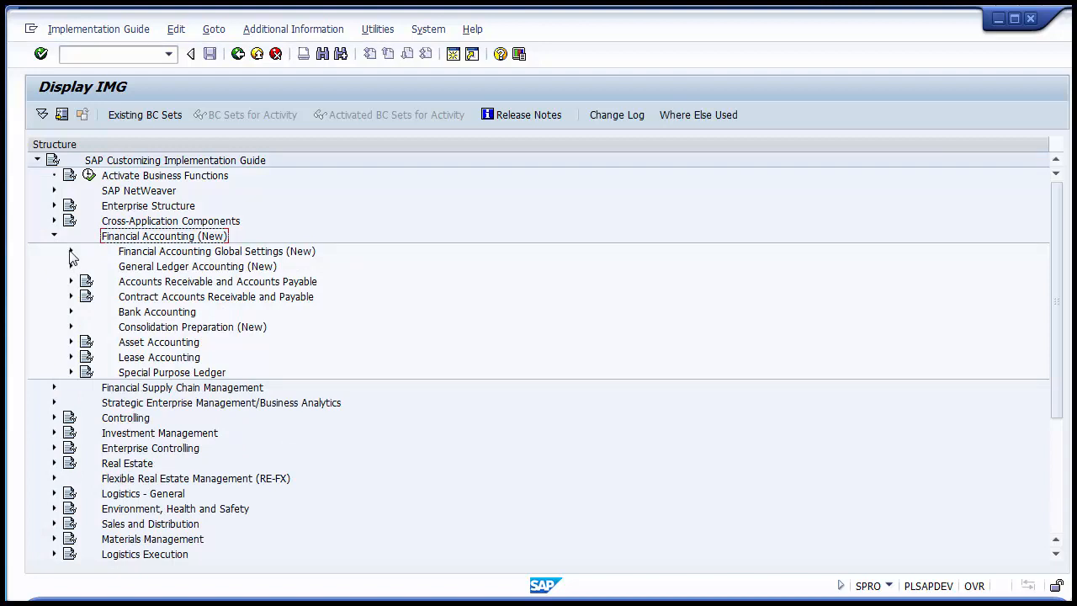
pyautogui.click(124, 253)
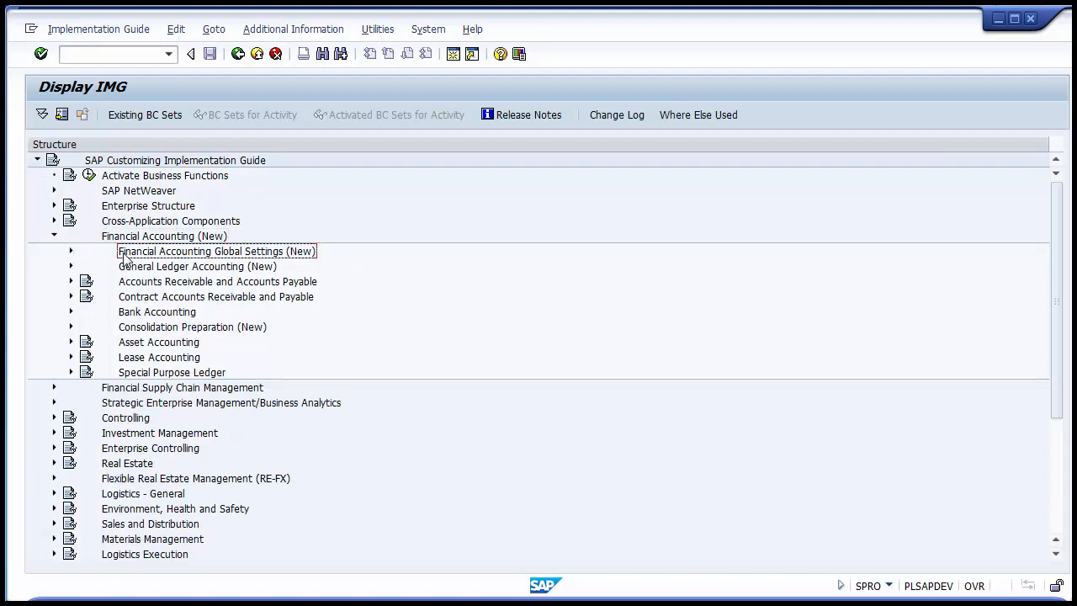
pyautogui.click(72, 252)
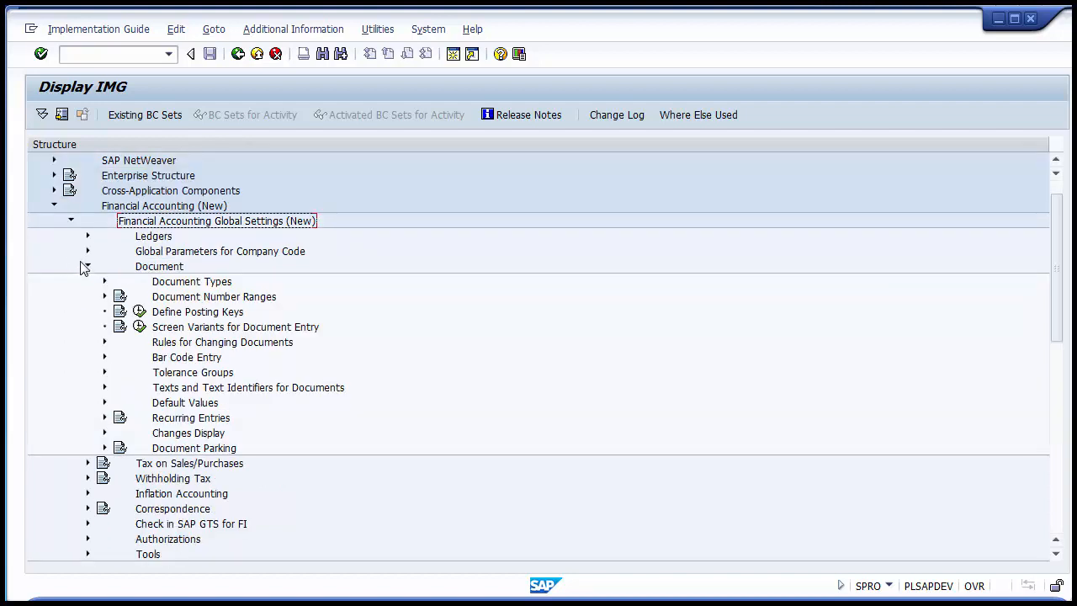
# Step: Expand the Document node under the global settings and its Default Values subnode
pyautogui.click(88, 266)
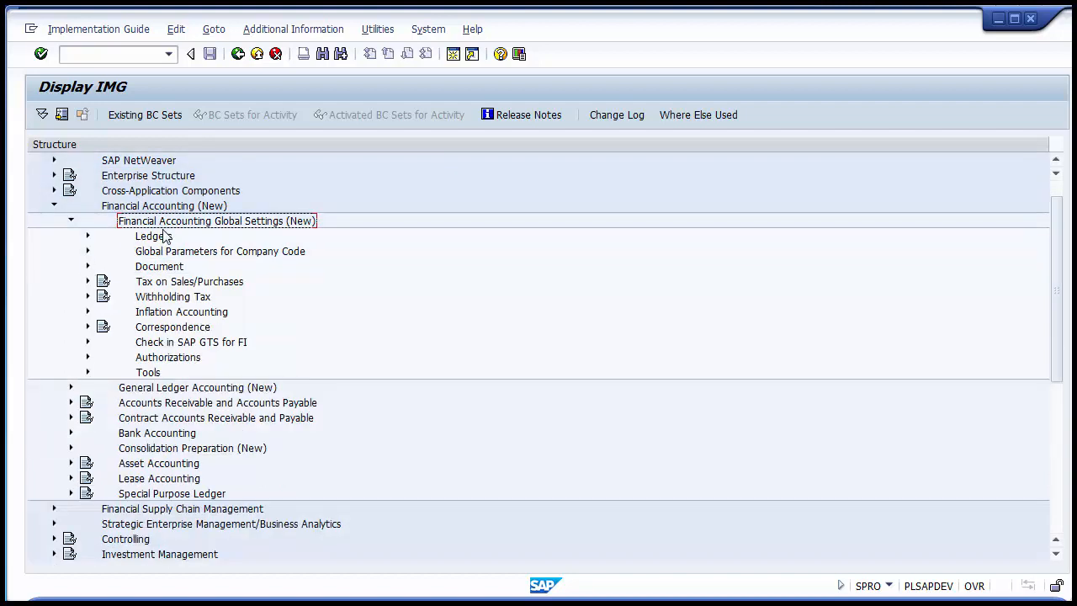
pyautogui.click(158, 271)
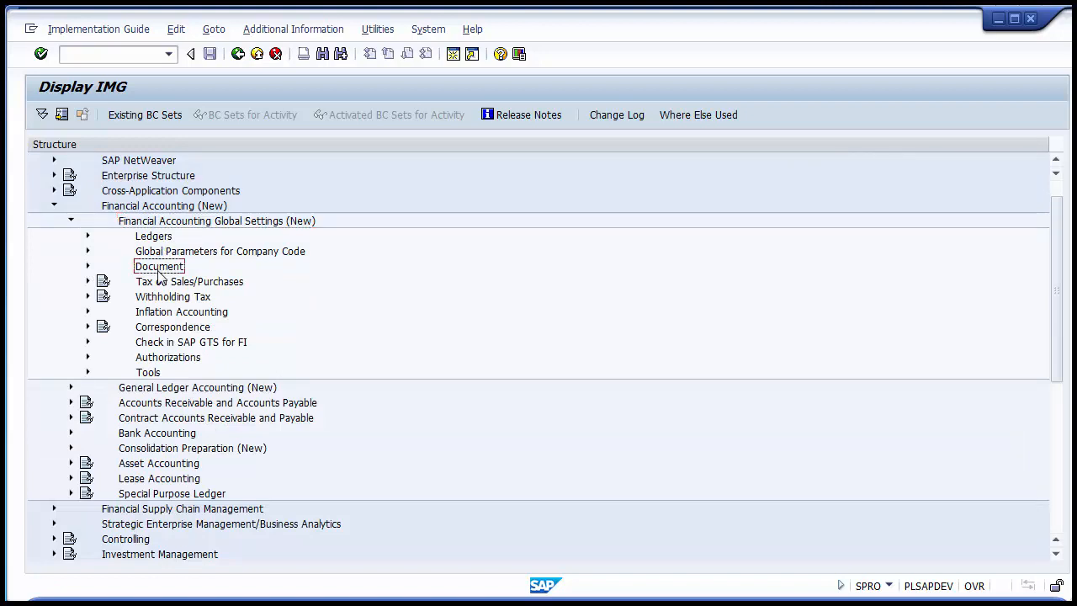
pyautogui.click(88, 266)
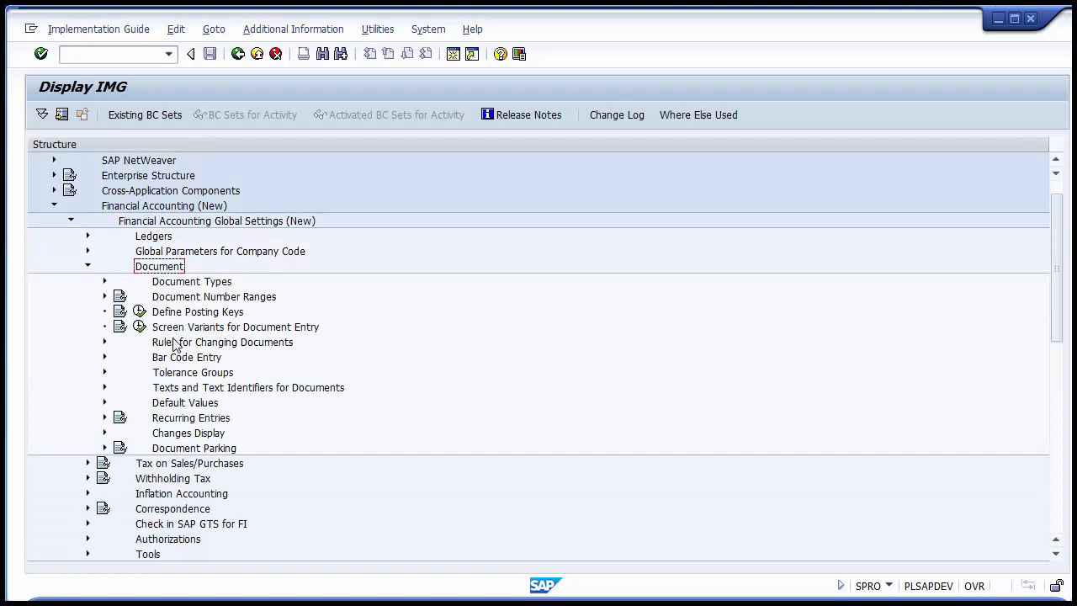
pyautogui.click(185, 408)
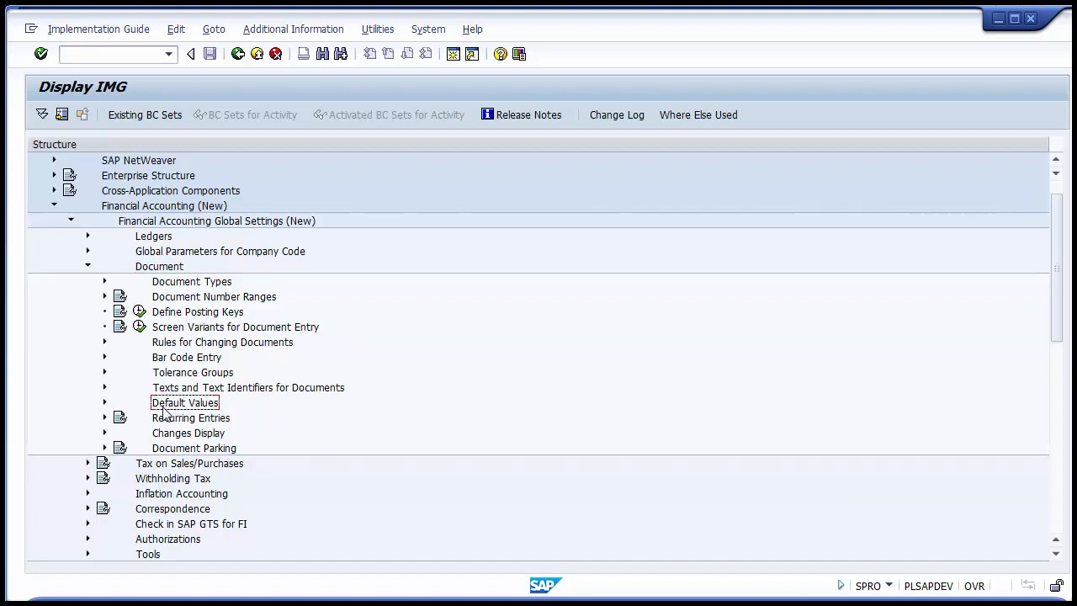
pyautogui.click(105, 402)
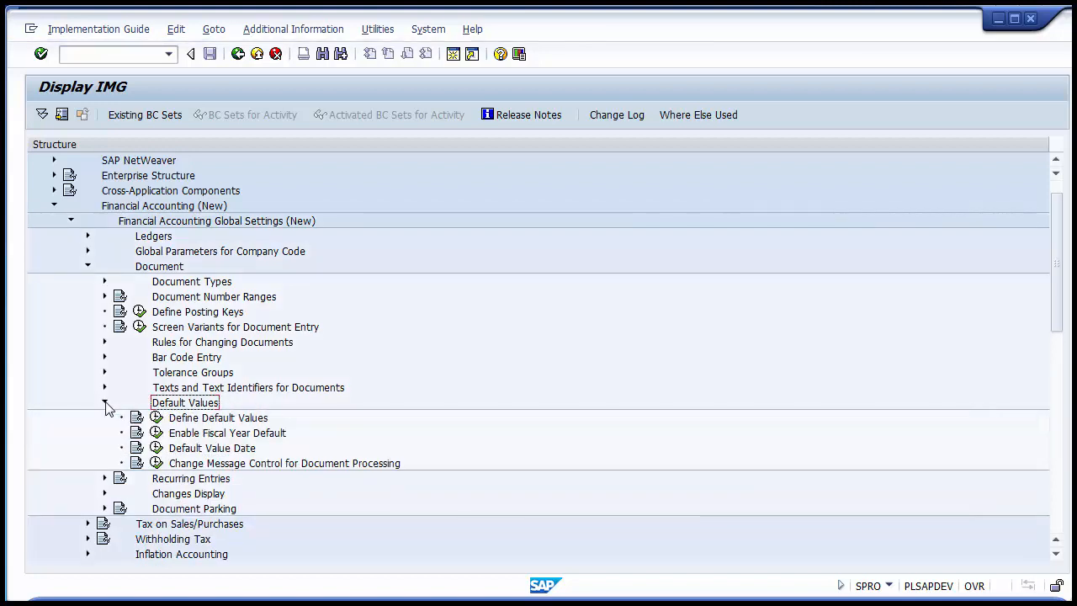
# Step: Examine the activities listed under Default Values, from Define Default Values to Change Message Control for Document Processing
pyautogui.click(188, 417)
pyautogui.click(203, 434)
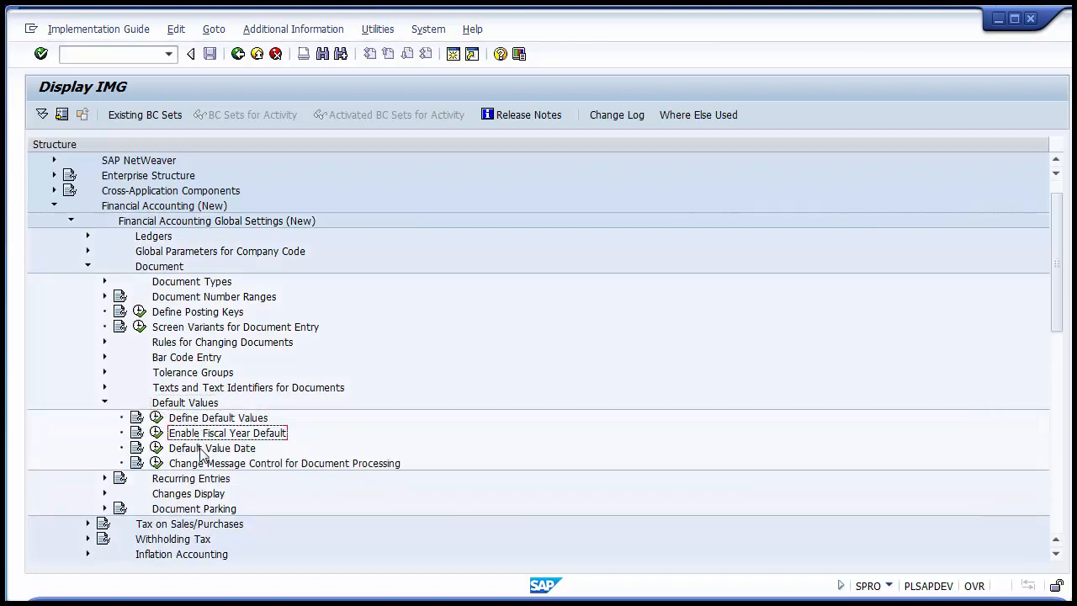
pyautogui.click(201, 451)
pyautogui.click(202, 462)
pyautogui.click(202, 449)
pyautogui.click(197, 434)
pyautogui.click(195, 423)
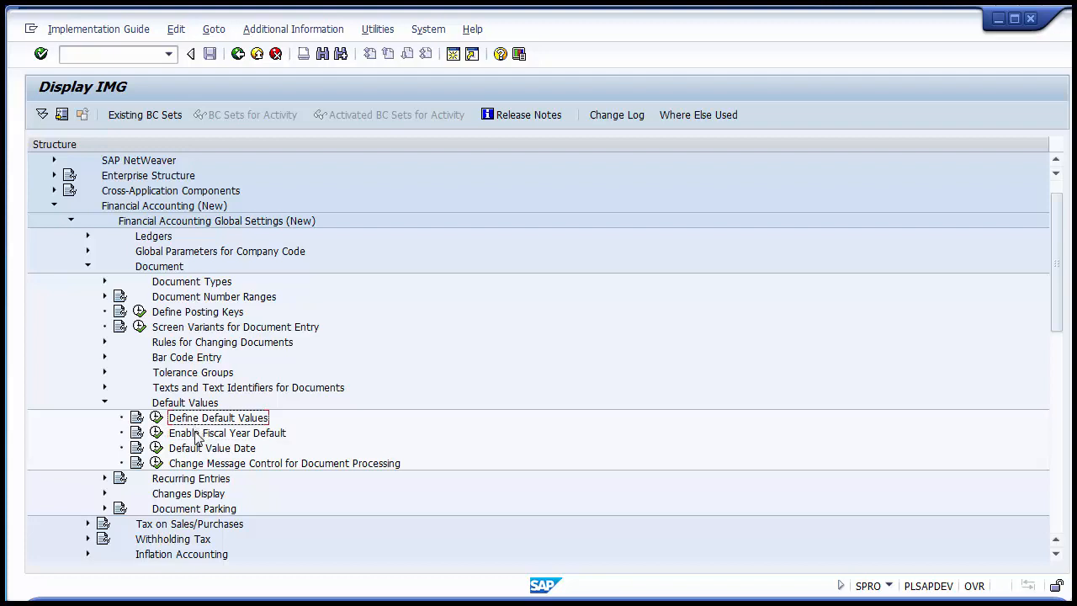
pyautogui.click(196, 432)
pyautogui.click(202, 462)
pyautogui.click(202, 448)
pyautogui.click(197, 433)
pyautogui.click(193, 424)
# Step: Open the Define Default Values activity and acknowledge its information messages
pyautogui.click(156, 421)
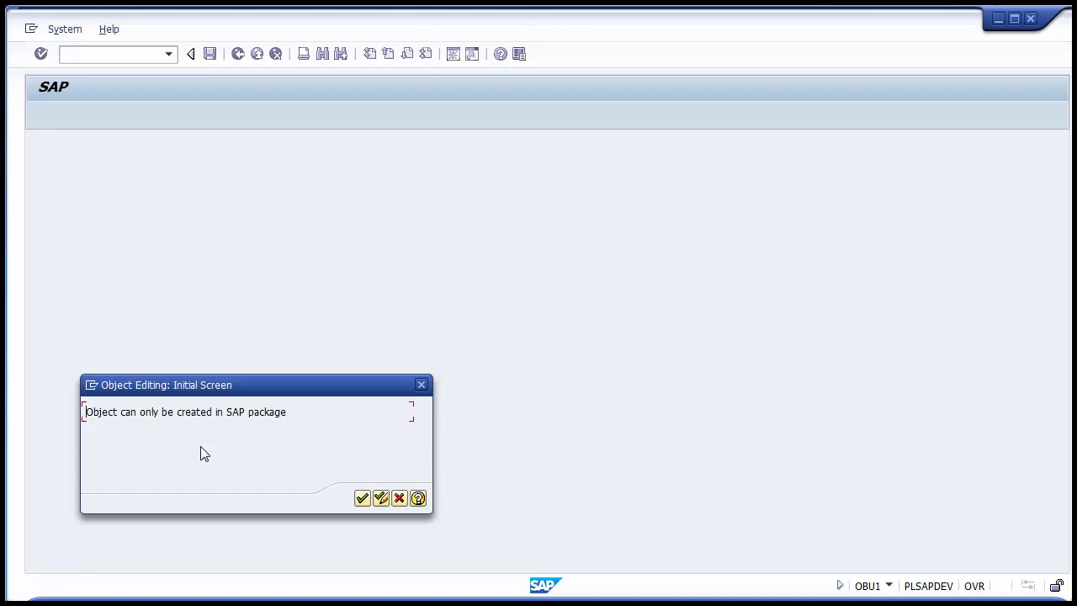
pyautogui.click(362, 499)
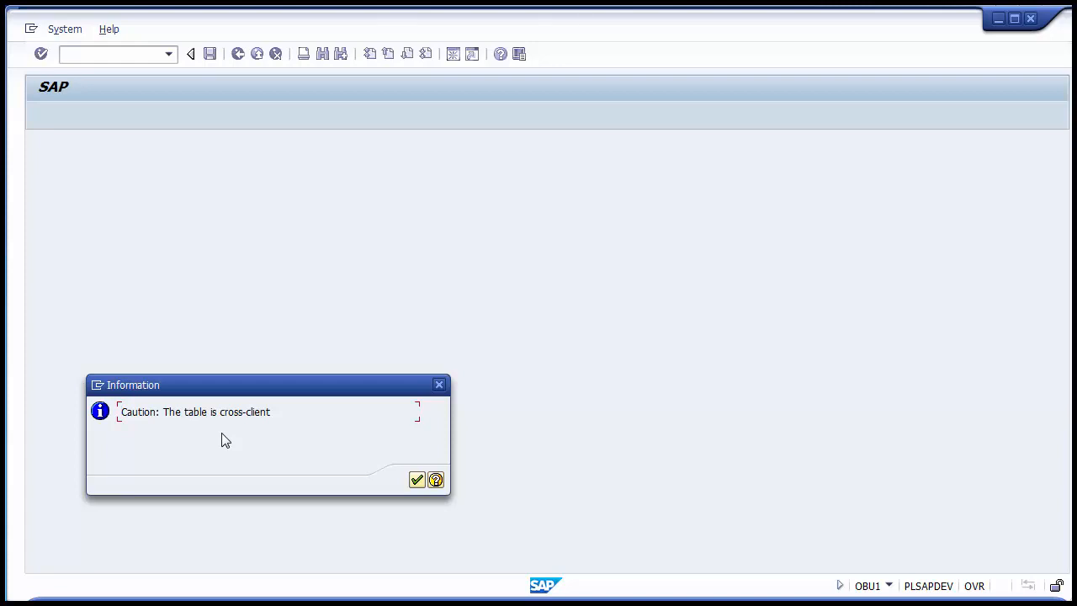
pyautogui.click(417, 480)
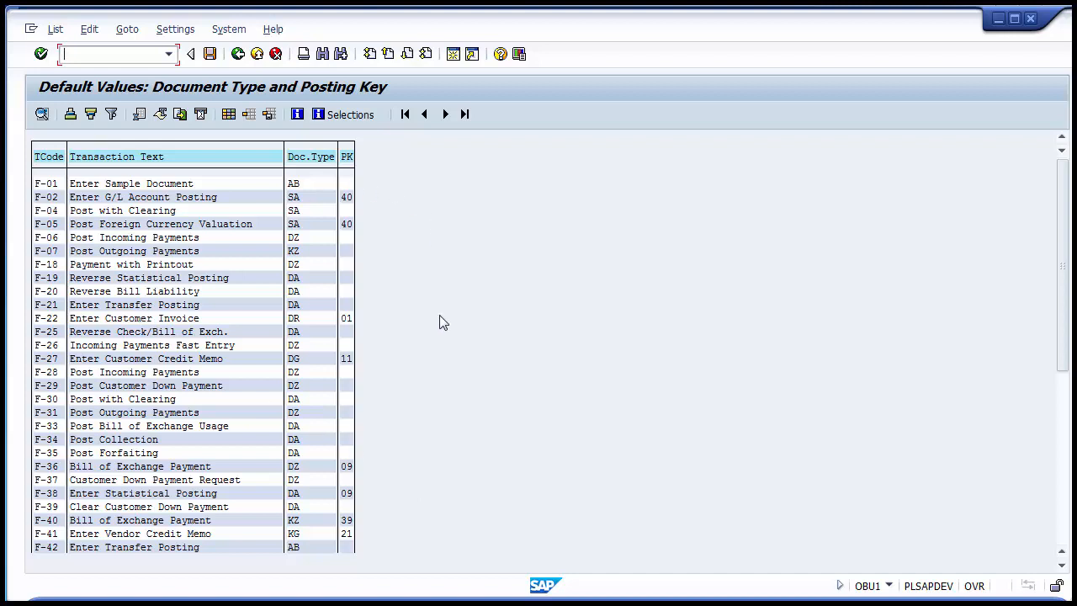
# Step: Review the transaction codes and their default document types in the list, including the entry for F-02
pyautogui.click(52, 199)
pyautogui.click(52, 264)
pyautogui.click(308, 225)
pyautogui.click(306, 278)
pyautogui.click(306, 292)
pyautogui.click(306, 304)
pyautogui.click(307, 320)
pyautogui.click(307, 334)
pyautogui.click(307, 346)
pyautogui.click(309, 359)
pyautogui.click(41, 201)
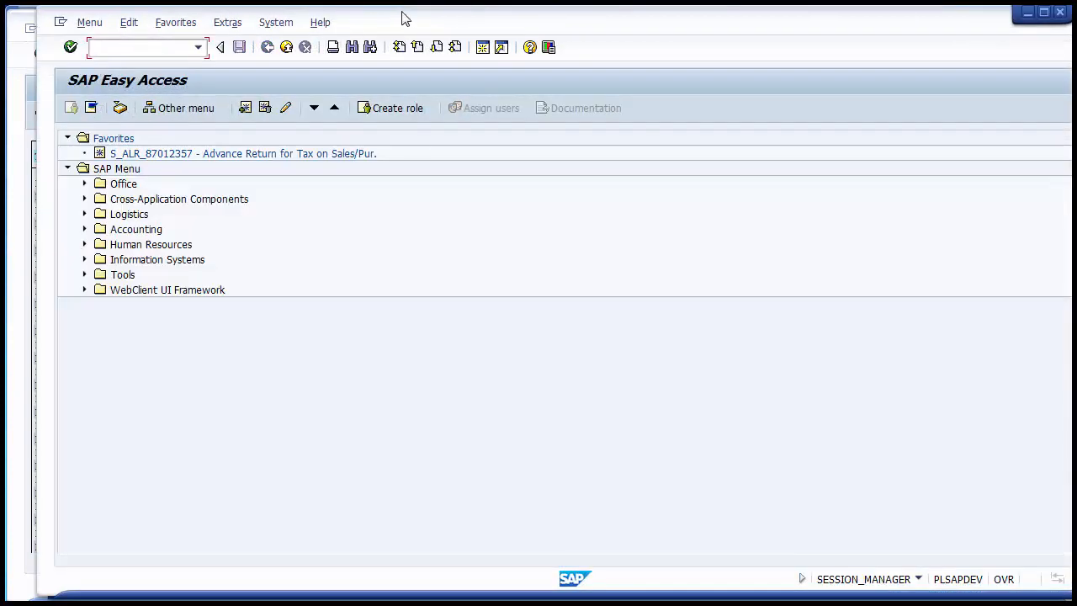
# Step: Open transaction F-02 in the other SAP session and check its document type and posting key fields
pyautogui.moveTo(402, 17); pyautogui.dragTo(380, 25)
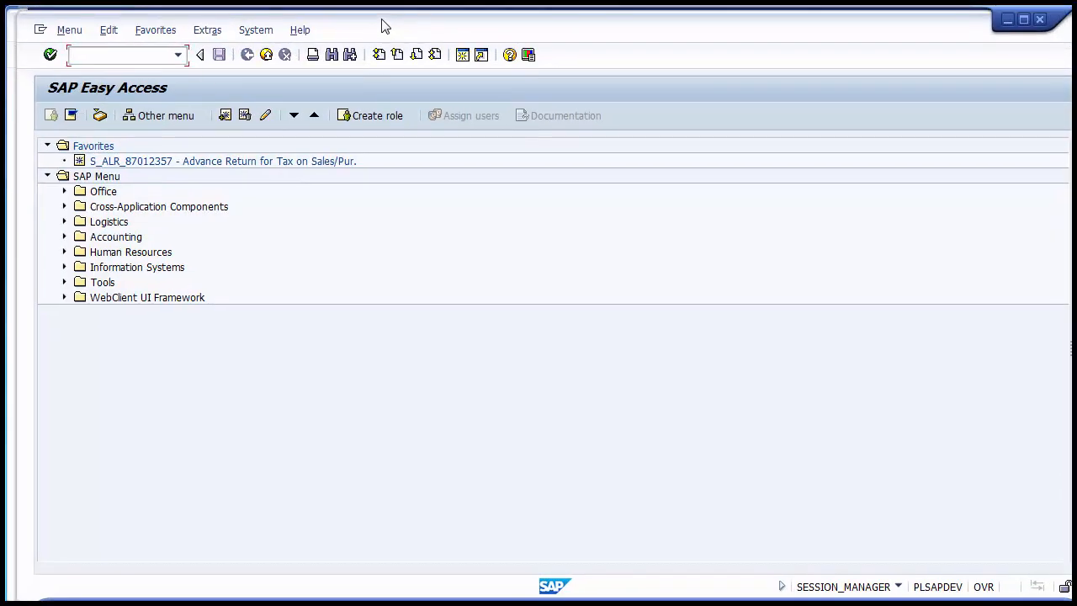
pyautogui.write('F-02')
pyautogui.press('Return')
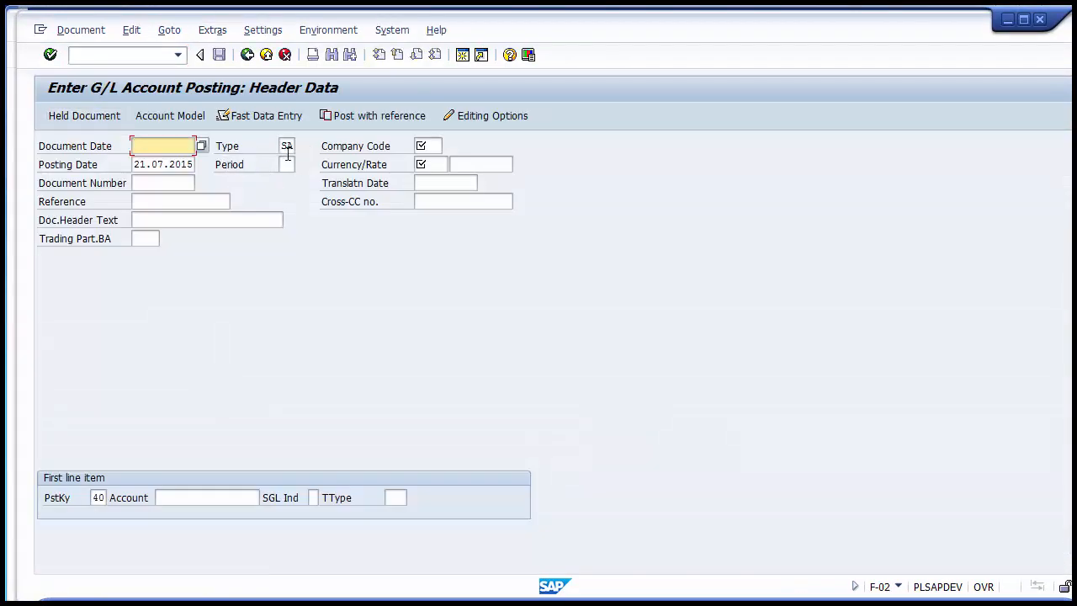
pyautogui.doubleClick(284, 146)
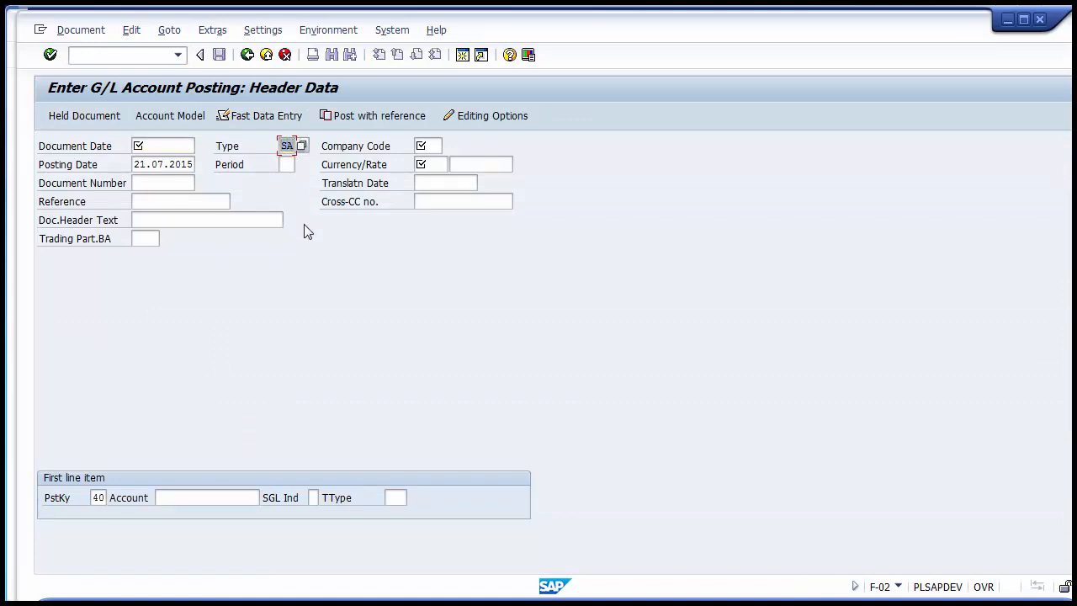
pyautogui.click(284, 147)
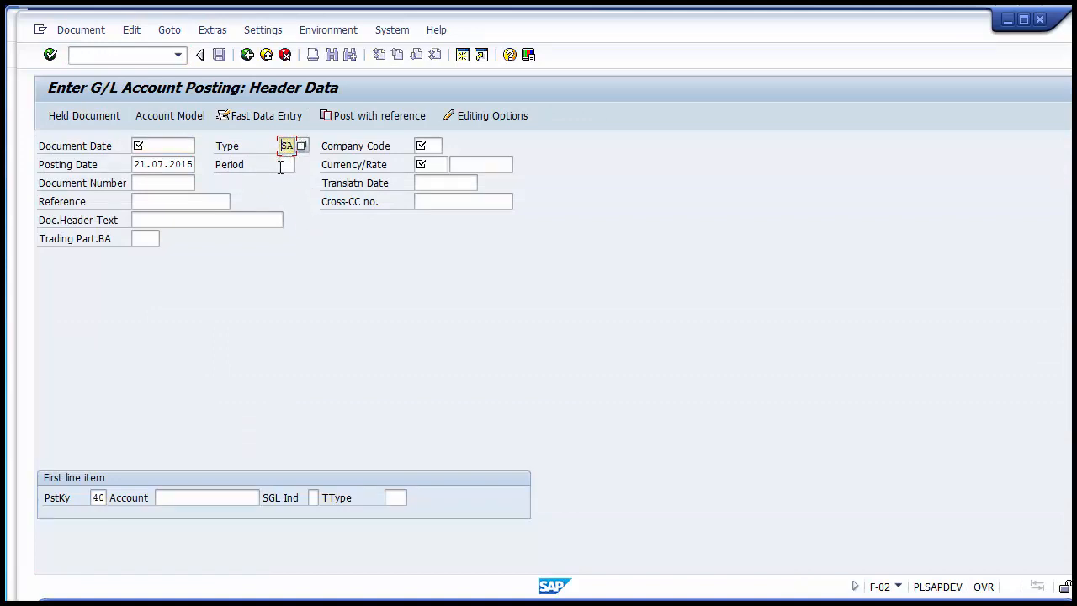
pyautogui.click(95, 498)
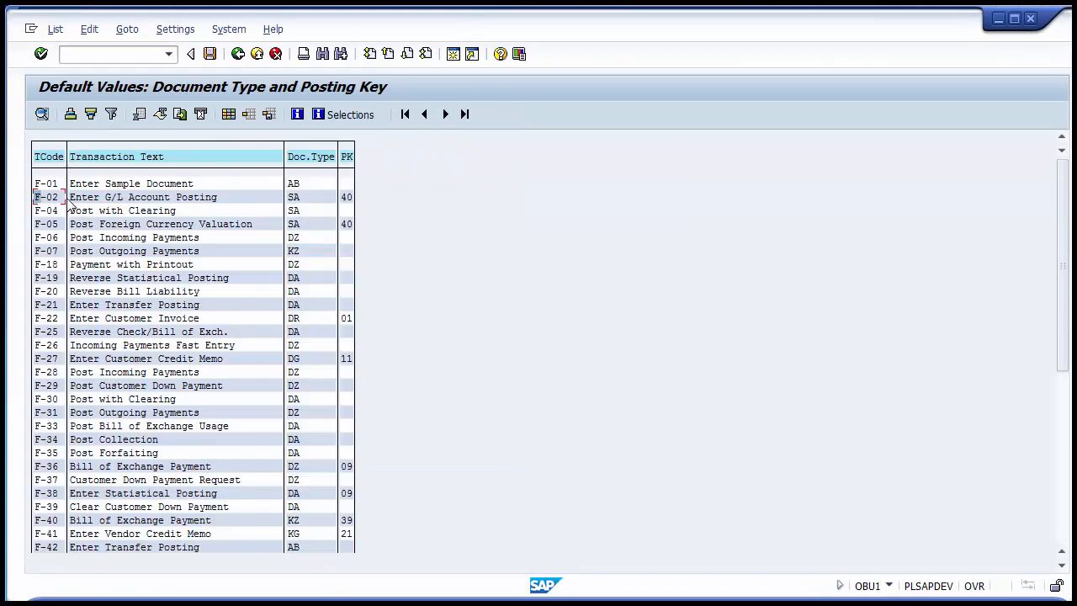
# Step: Compare the F-02 entry's document type and posting key in the default values list with the G/L posting header
pyautogui.click(305, 200)
pyautogui.click(345, 200)
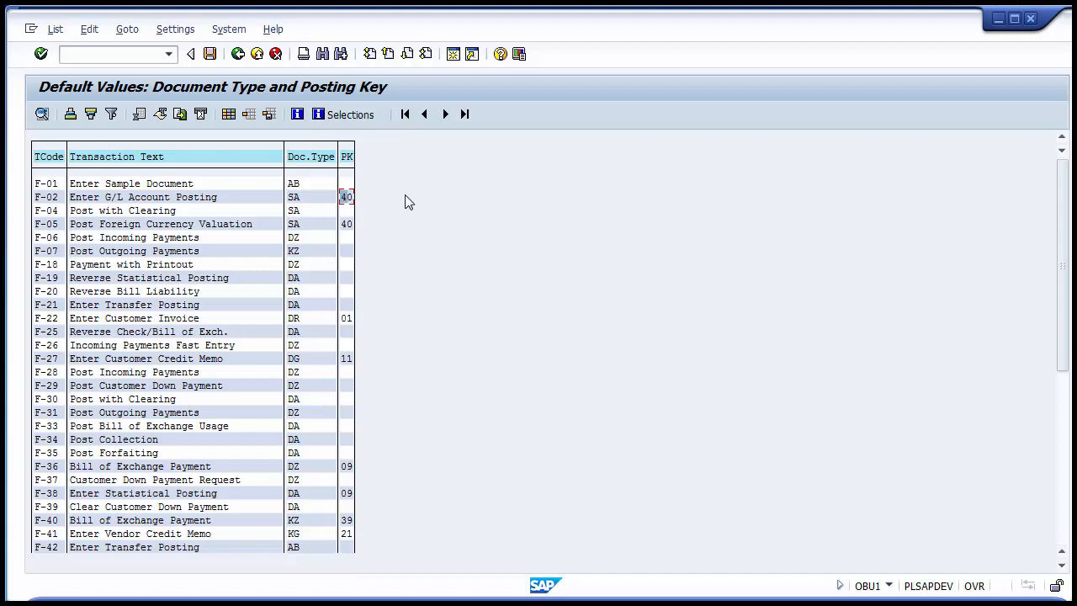
pyautogui.click(472, 596)
pyautogui.click(644, 545)
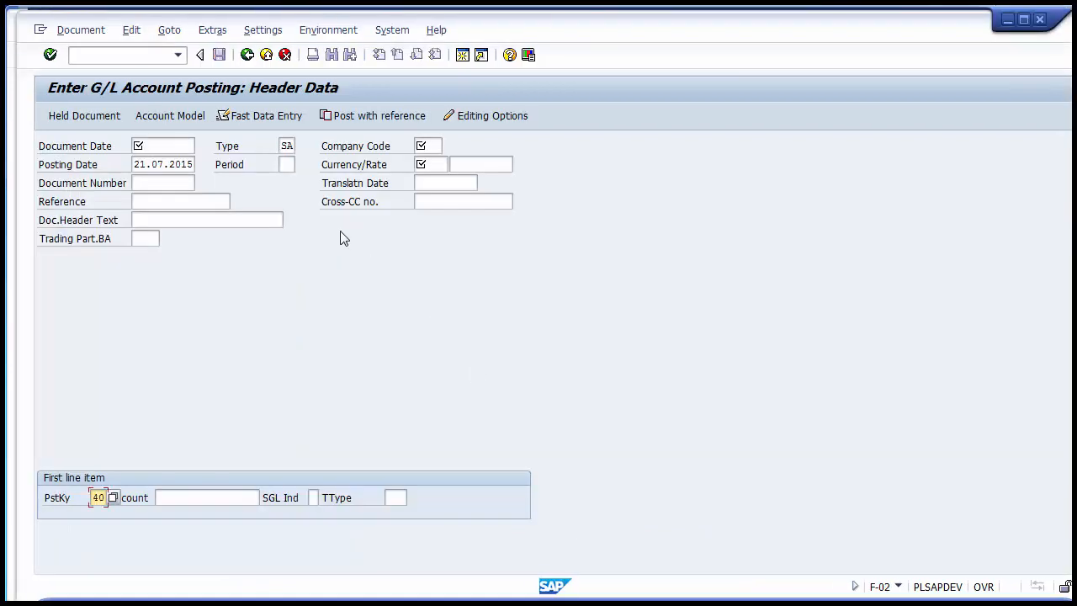
pyautogui.click(287, 145)
pyautogui.click(95, 497)
# Step: Change the document type in the G/L account posting header to DZ
pyautogui.click(284, 146)
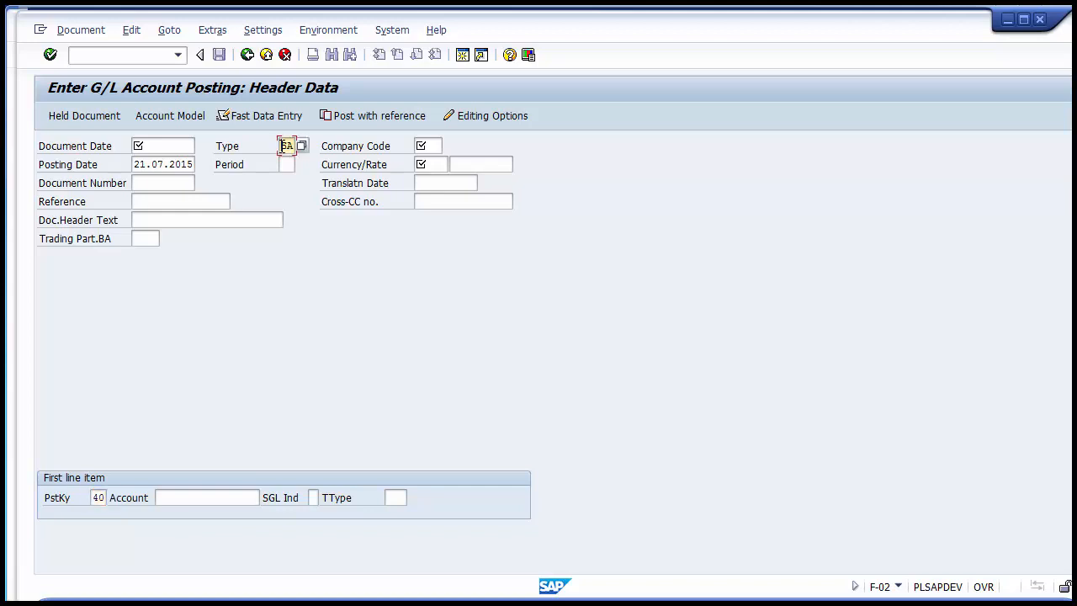
pyautogui.press('Delete')
pyautogui.press('Delete')
pyautogui.write('DZ')
pyautogui.press('Tab')
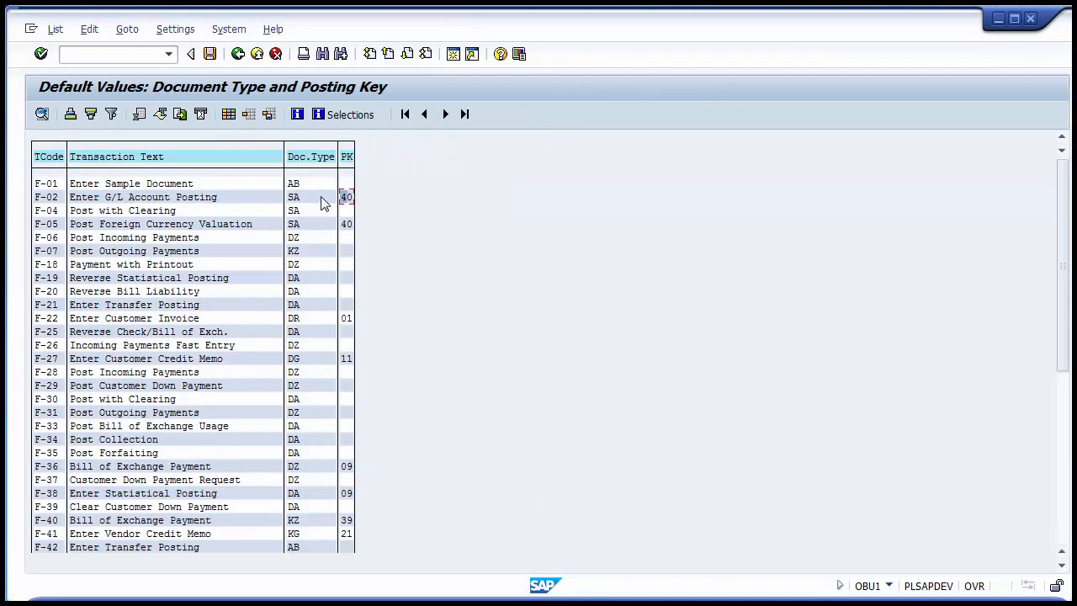
# Step: Review the default document types across the whole transaction list, including the entries for F-02, F-18 and F-28
pyautogui.click(248, 199)
pyautogui.click(166, 195)
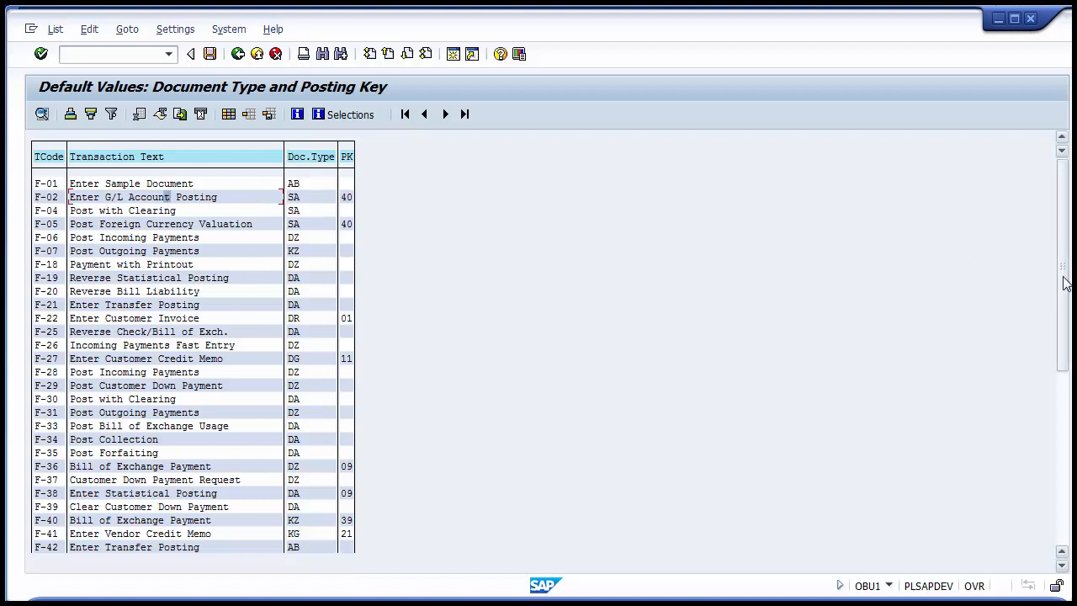
pyautogui.moveTo(1064, 278); pyautogui.dragTo(1051, 517)
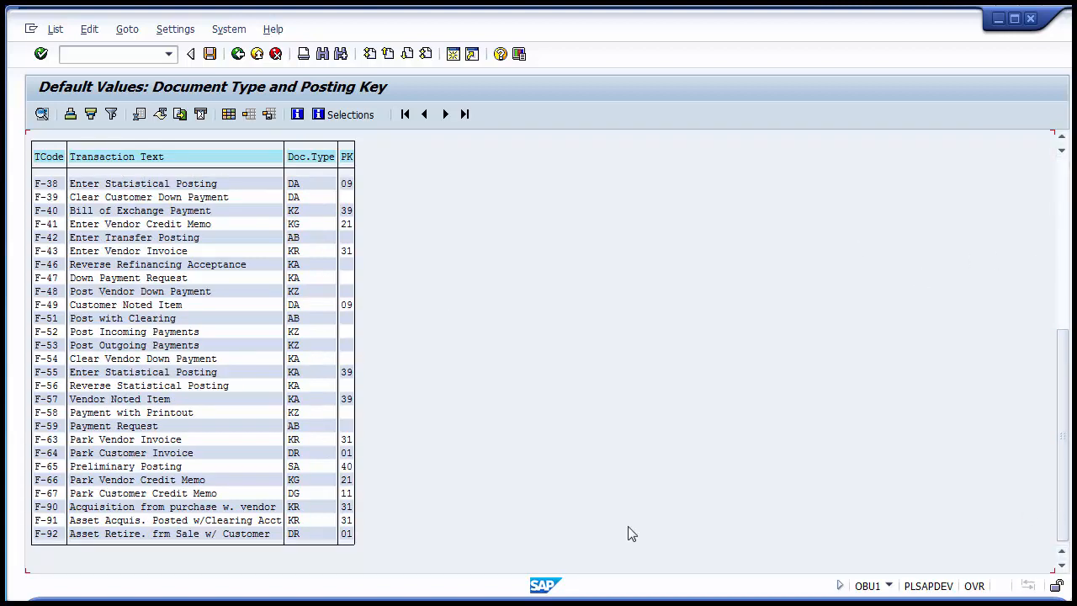
pyautogui.click(296, 453)
pyautogui.click(297, 493)
pyautogui.click(298, 294)
pyautogui.click(1063, 168)
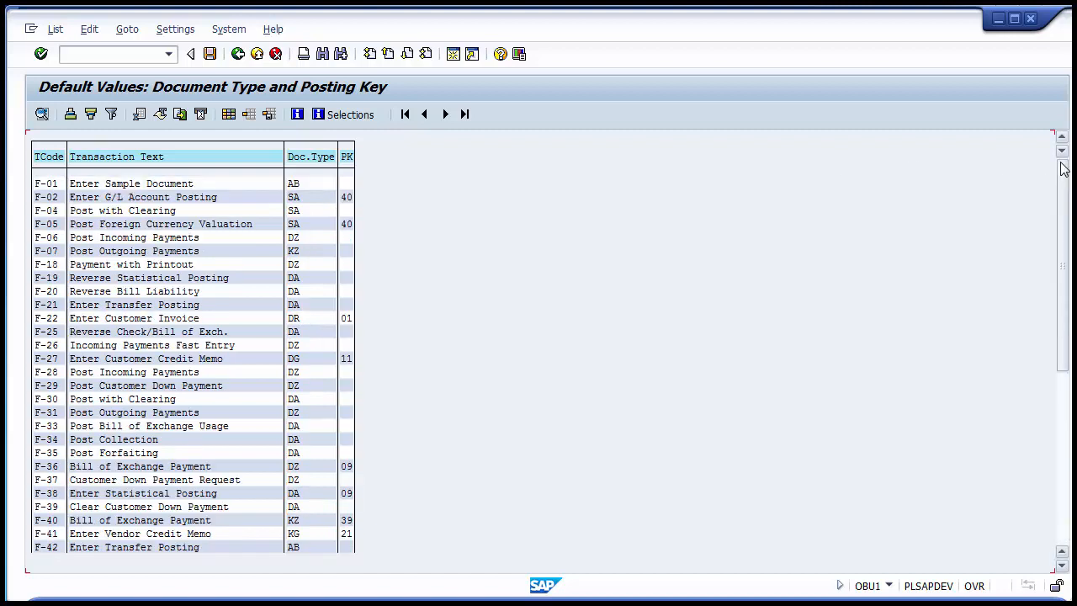
pyautogui.click(159, 268)
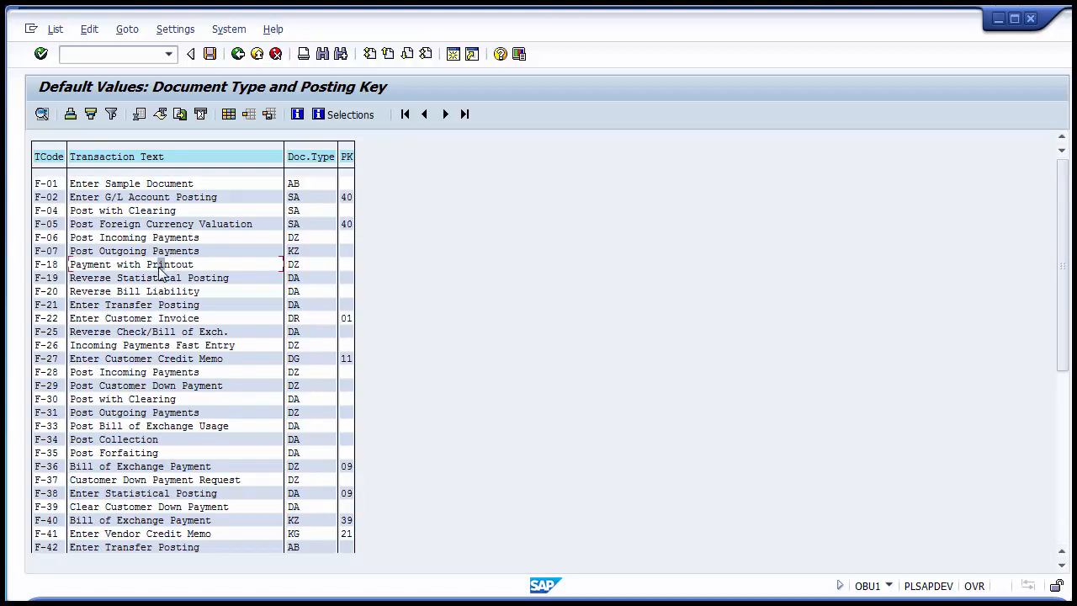
pyautogui.click(97, 267)
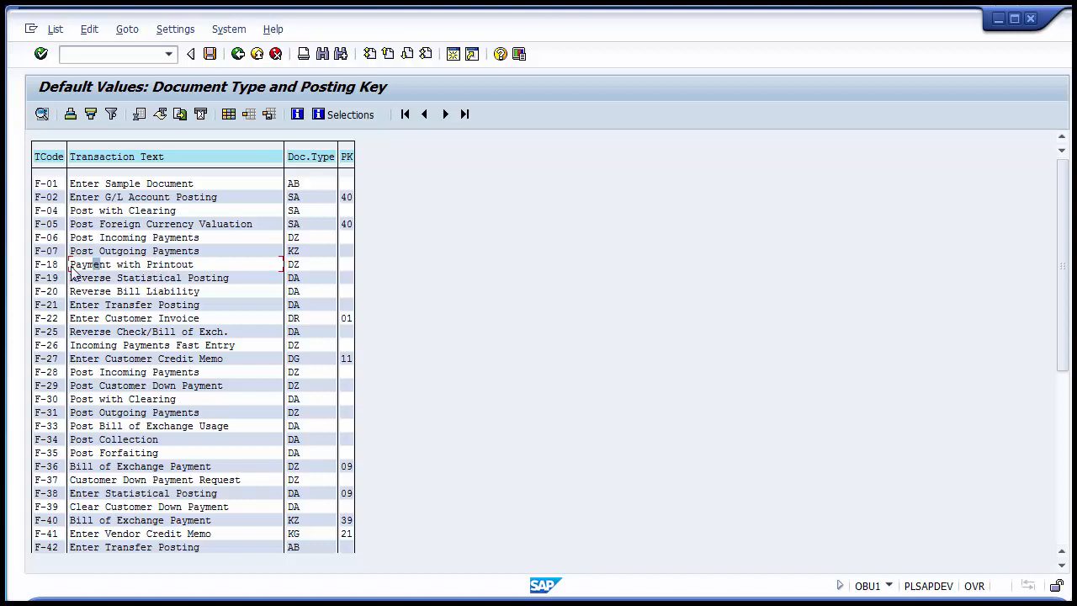
pyautogui.click(41, 372)
pyautogui.click(295, 372)
pyautogui.click(151, 376)
pyautogui.click(47, 389)
# Step: Leave the default values list and open the Enable Fiscal Year Default activity from the SAP Reference IMG
pyautogui.click(238, 54)
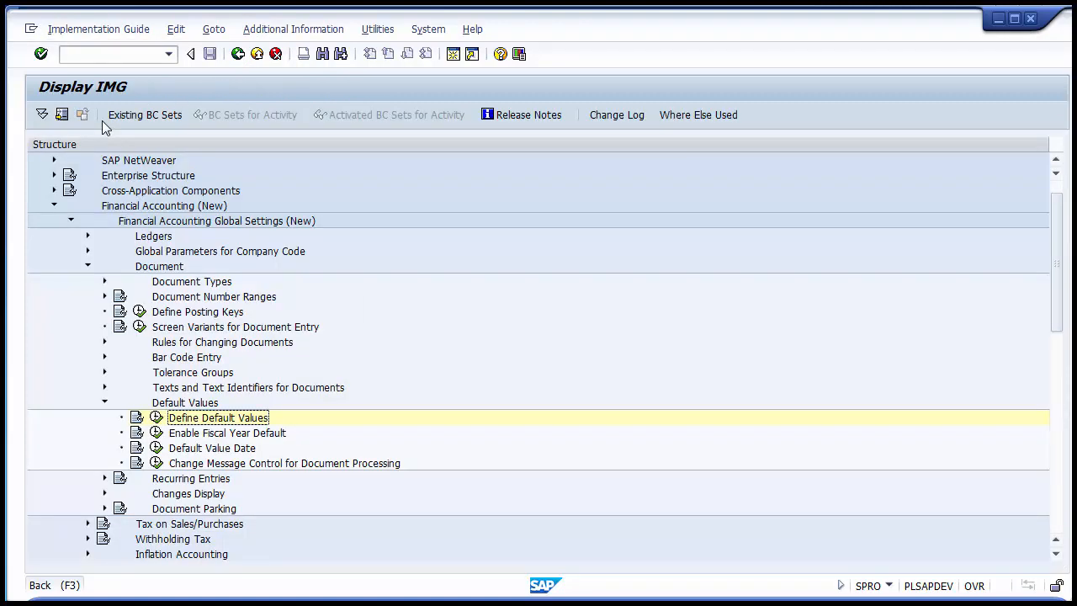
pyautogui.press('F3')
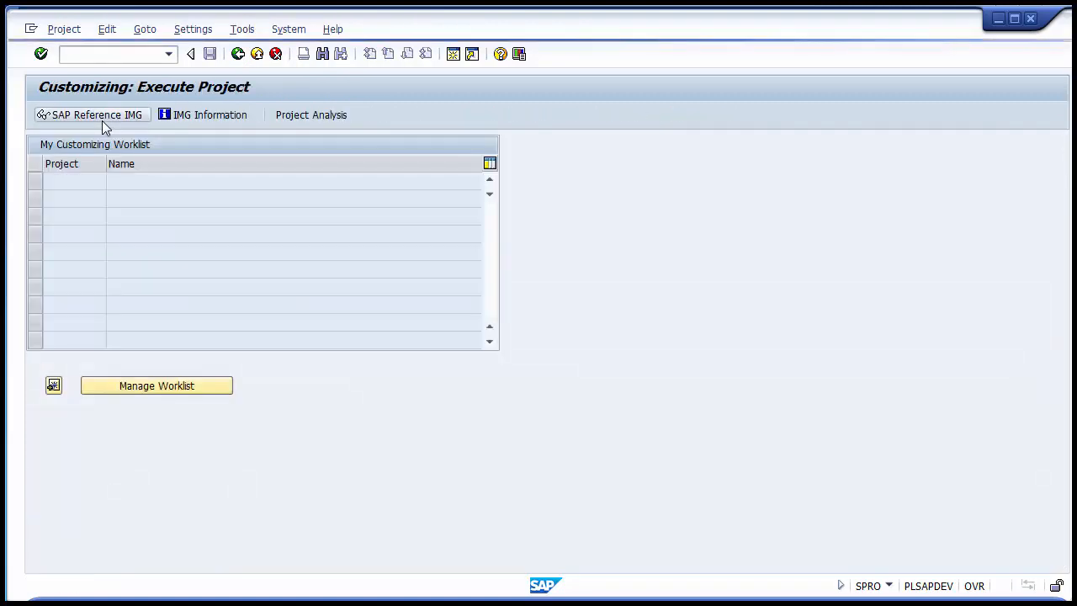
pyautogui.click(102, 115)
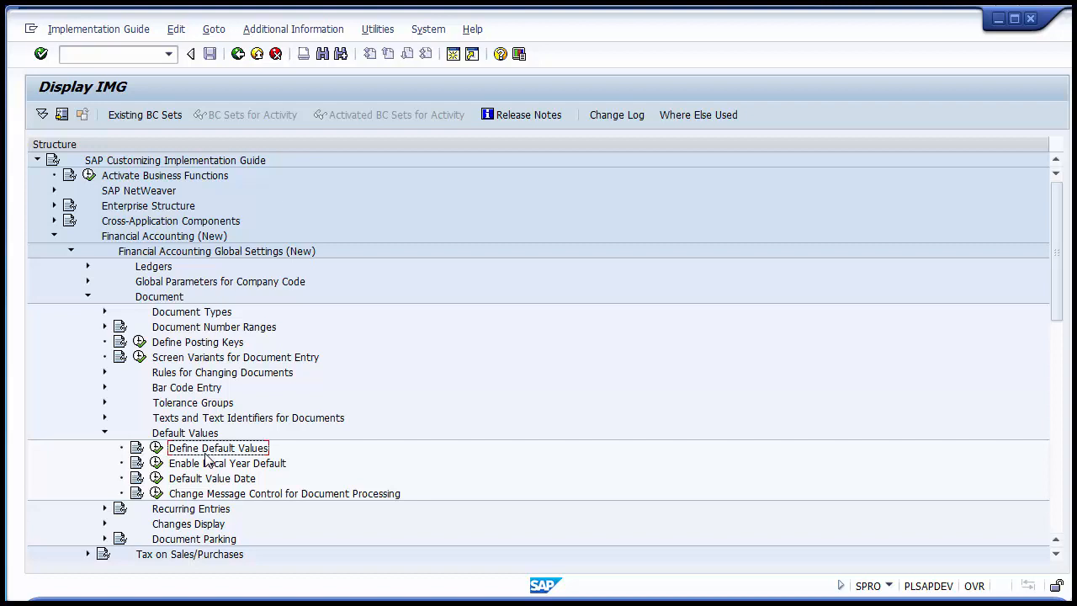
pyautogui.press('Down')
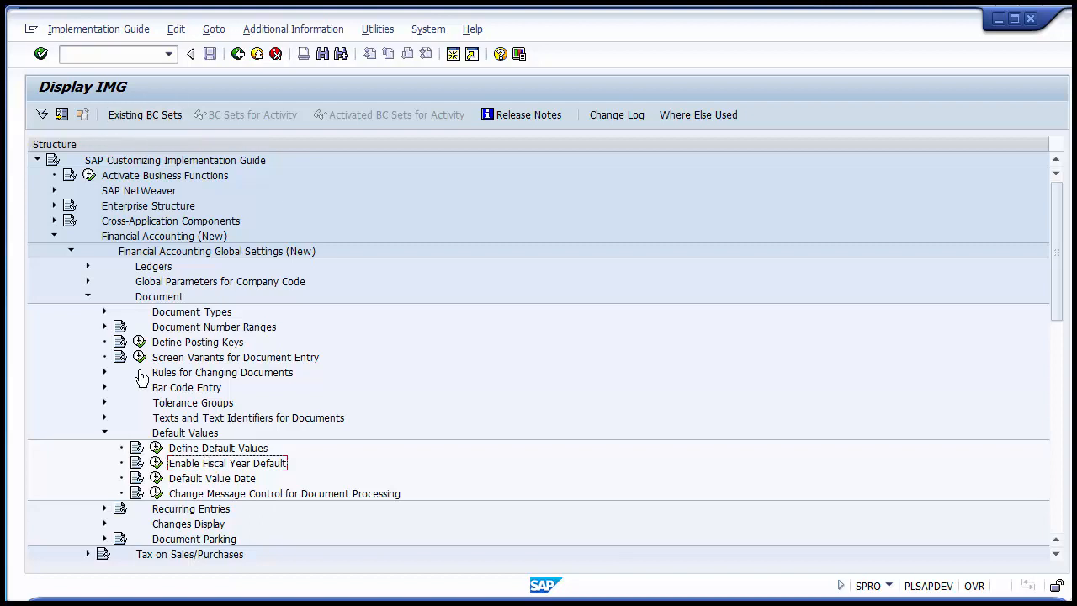
pyautogui.click(157, 465)
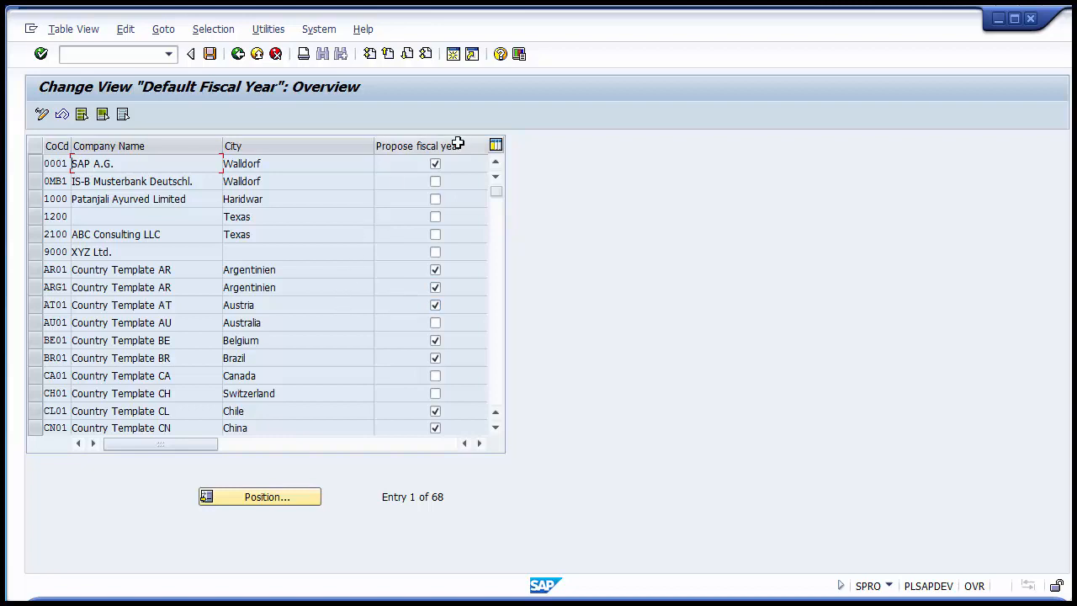
# Step: Enable the fiscal year proposal for company code 1200, save it to customizing request DEVK903180 and return to the IMG
pyautogui.click(436, 219)
pyautogui.click(35, 219)
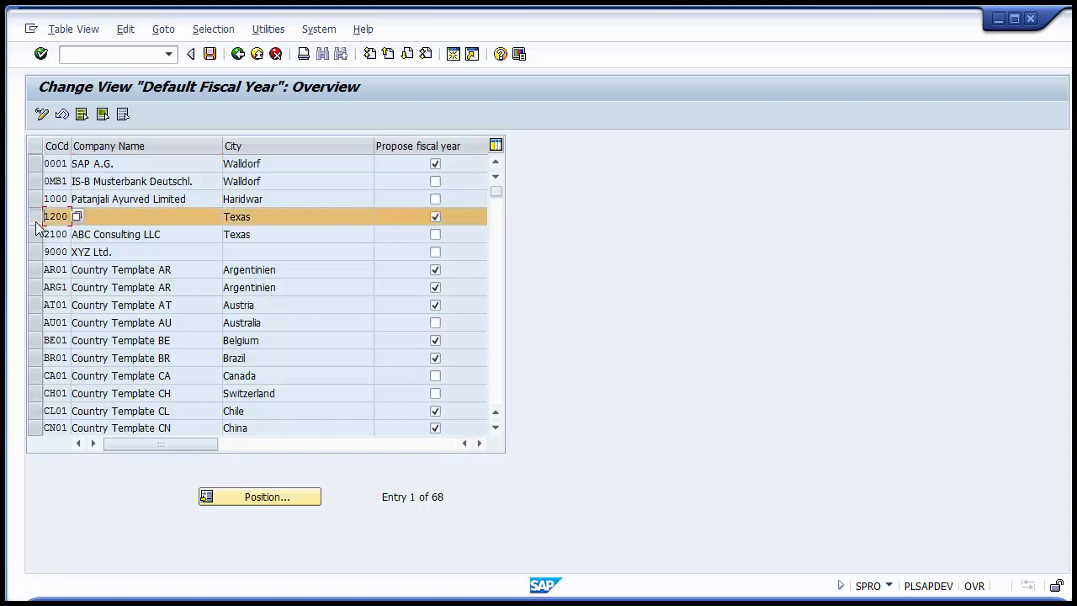
pyautogui.click(460, 218)
pyautogui.click(210, 55)
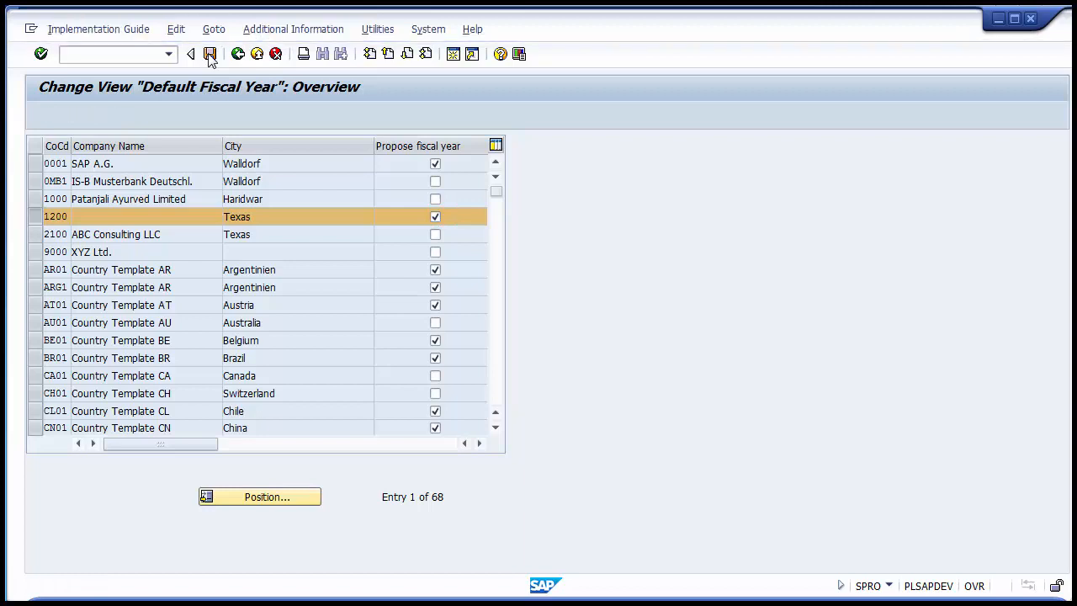
pyautogui.press('Return')
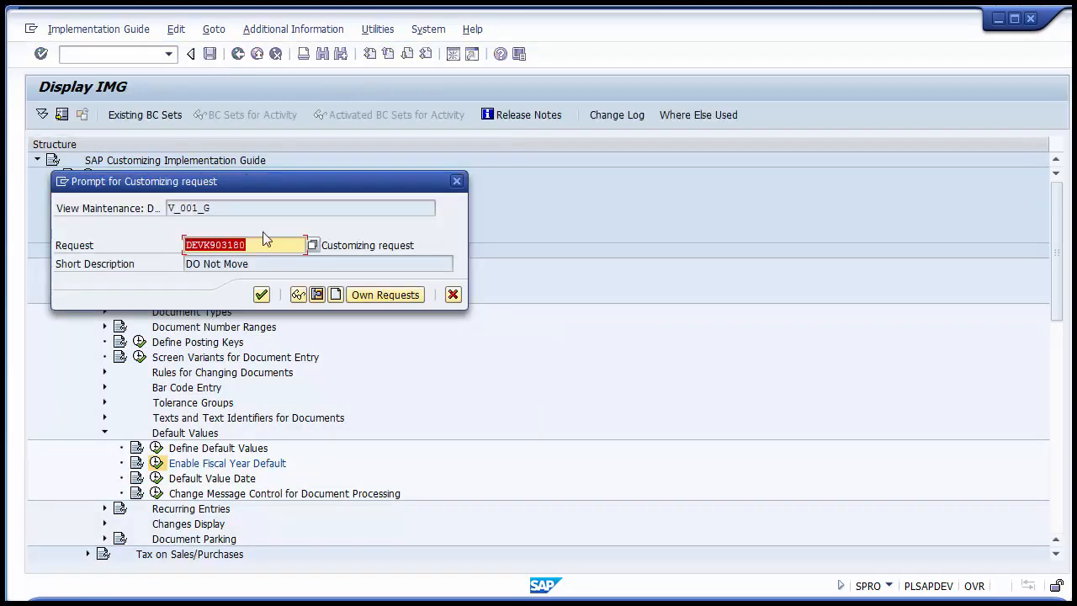
pyautogui.click(262, 295)
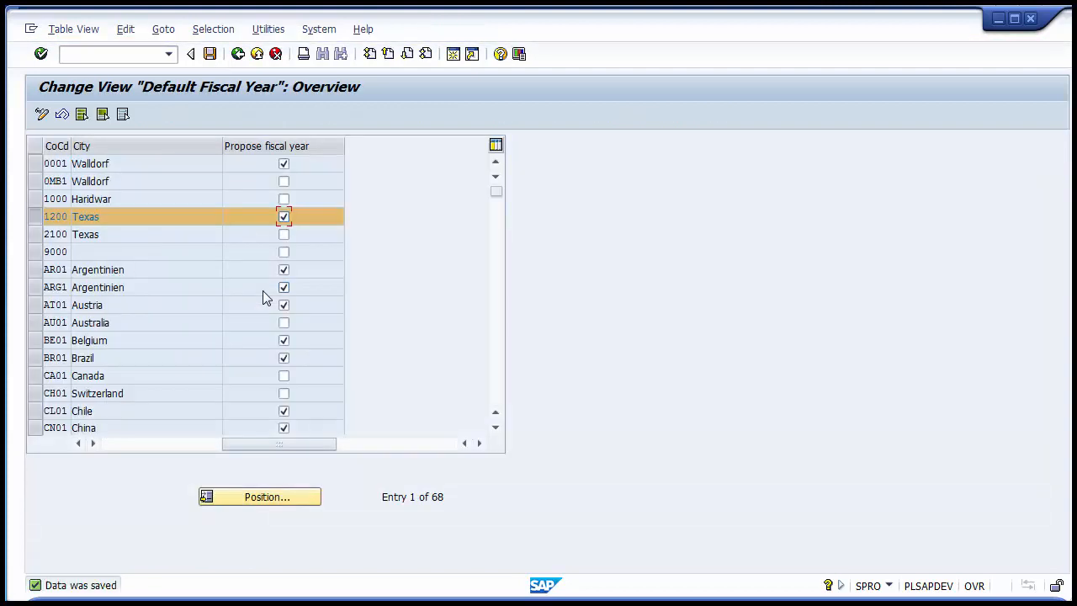
pyautogui.click(239, 53)
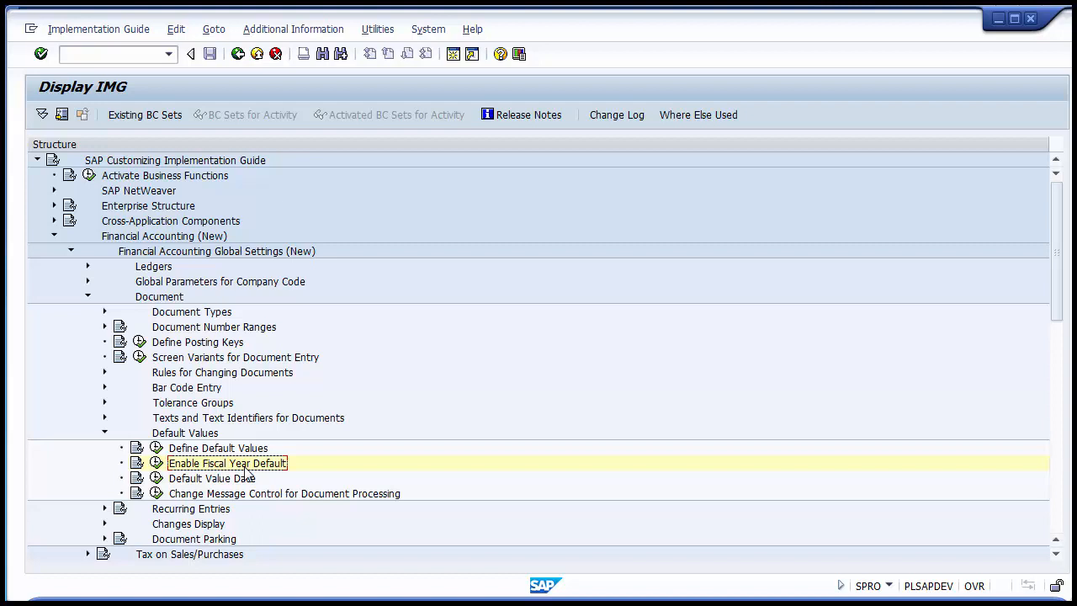
# Step: In the Default Value Date activity, enable the value date proposal for company code 1200 and save it to customizing request DEVK903180
pyautogui.click(212, 480)
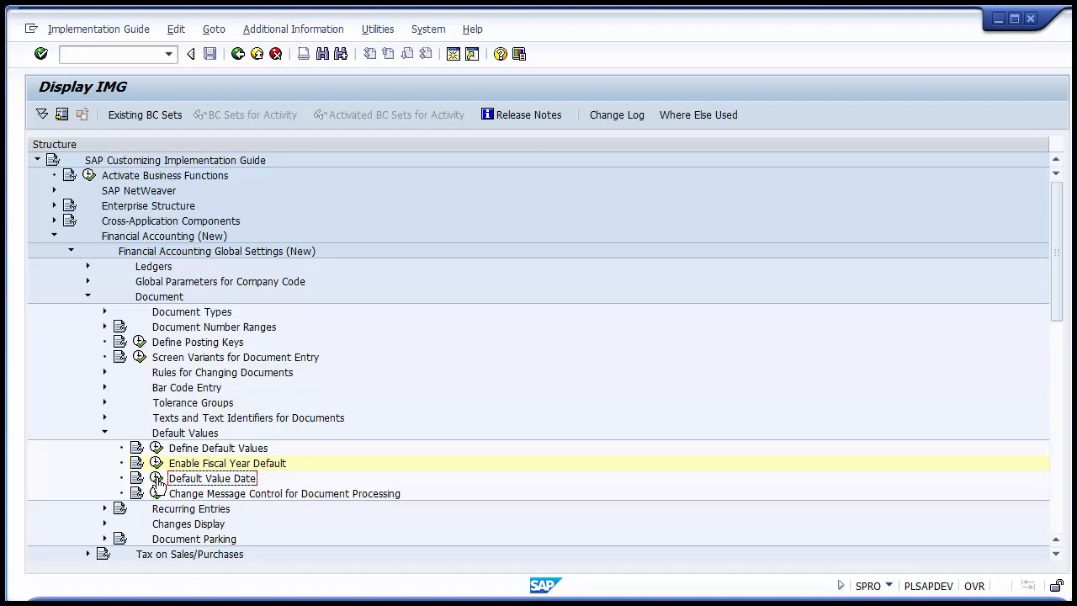
pyautogui.click(157, 479)
pyautogui.click(157, 478)
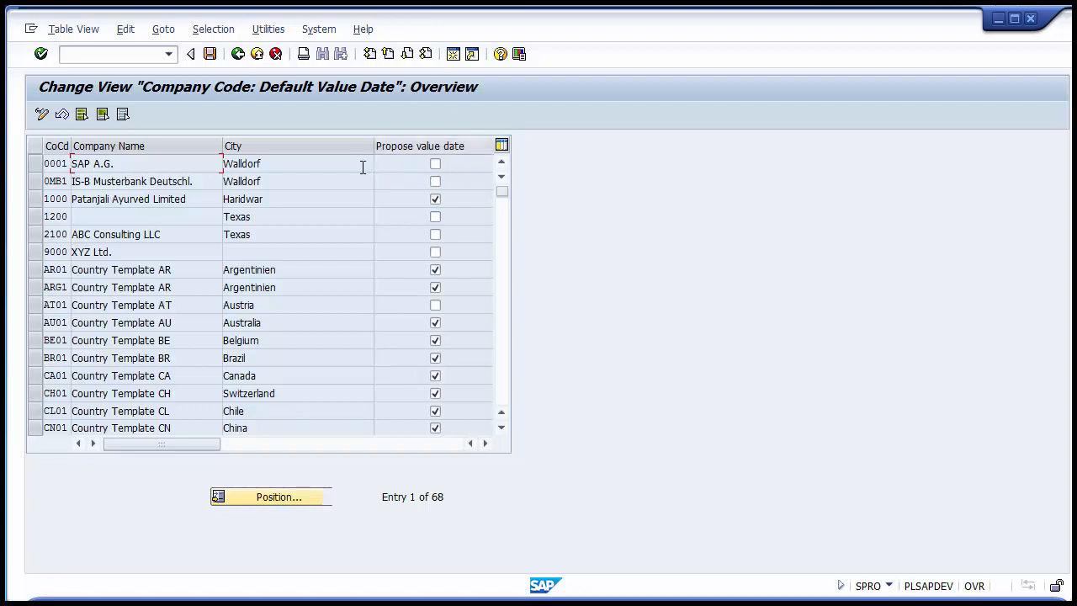
pyautogui.click(435, 217)
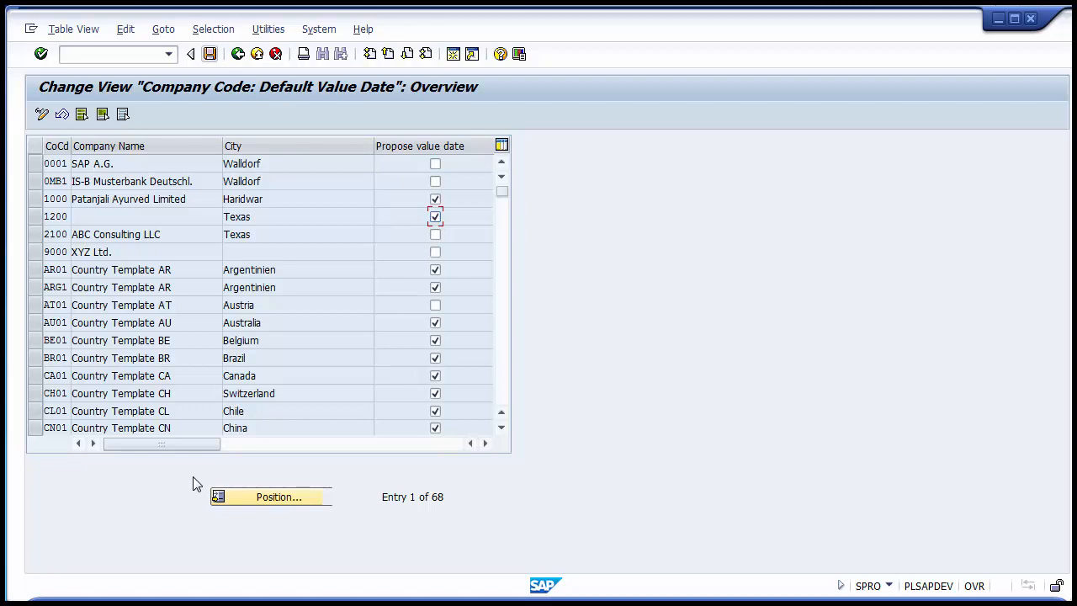
pyautogui.hotkey('ctrl', 's')
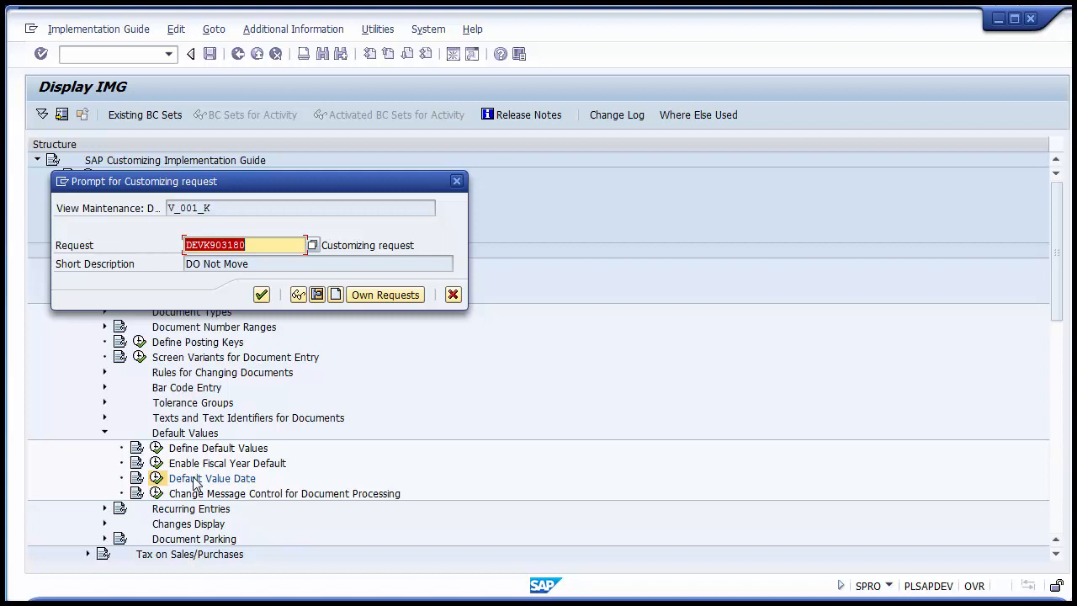
pyautogui.click(260, 295)
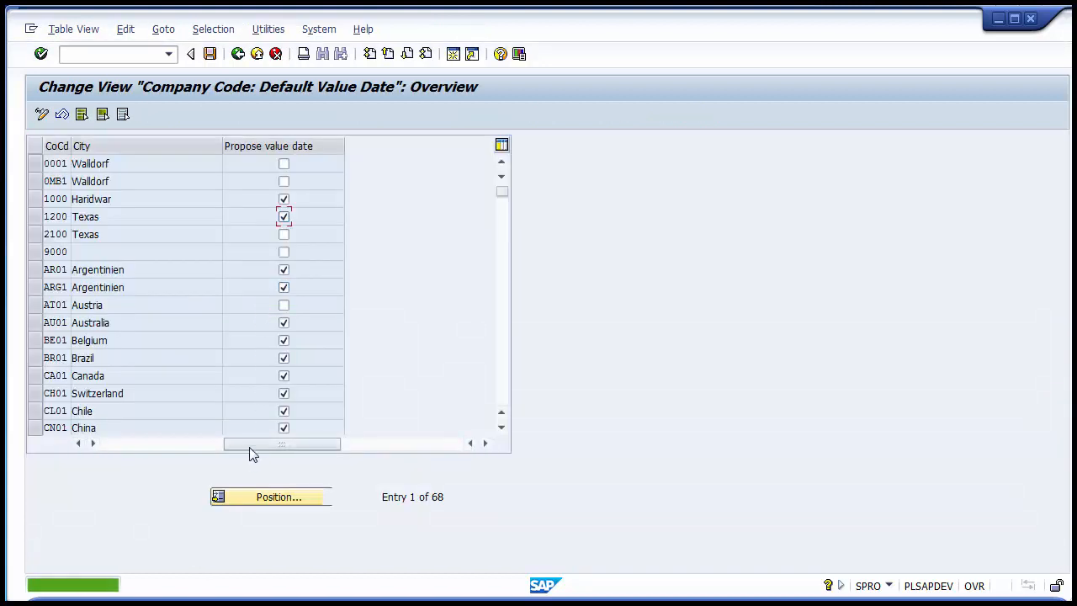
pyautogui.click(239, 53)
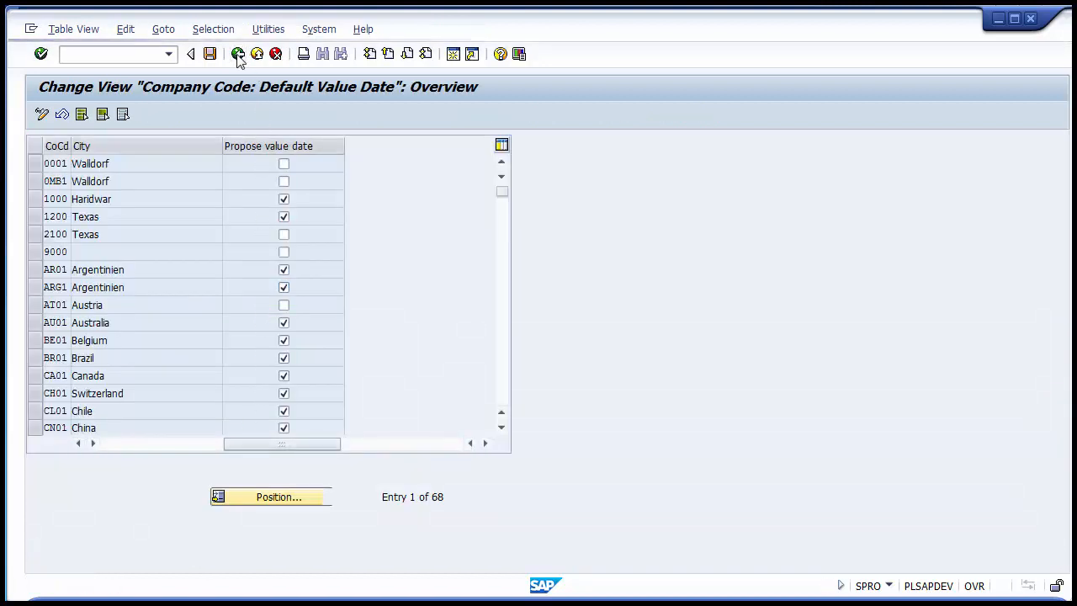
# Step: Open the Change Message Control for Document Processing activity with F5 as the application area
pyautogui.click(202, 496)
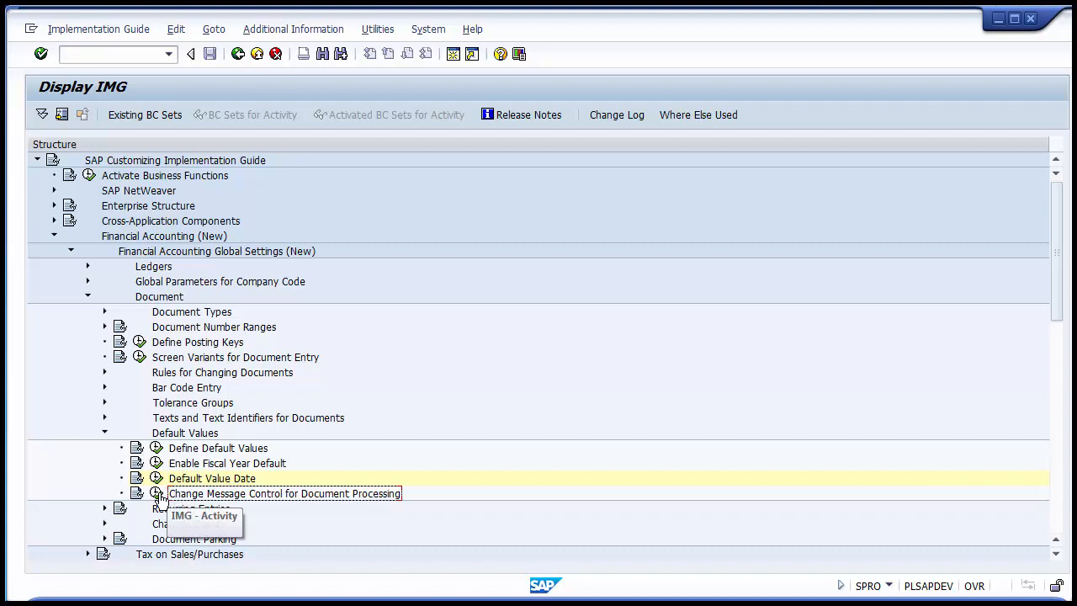
pyautogui.click(157, 494)
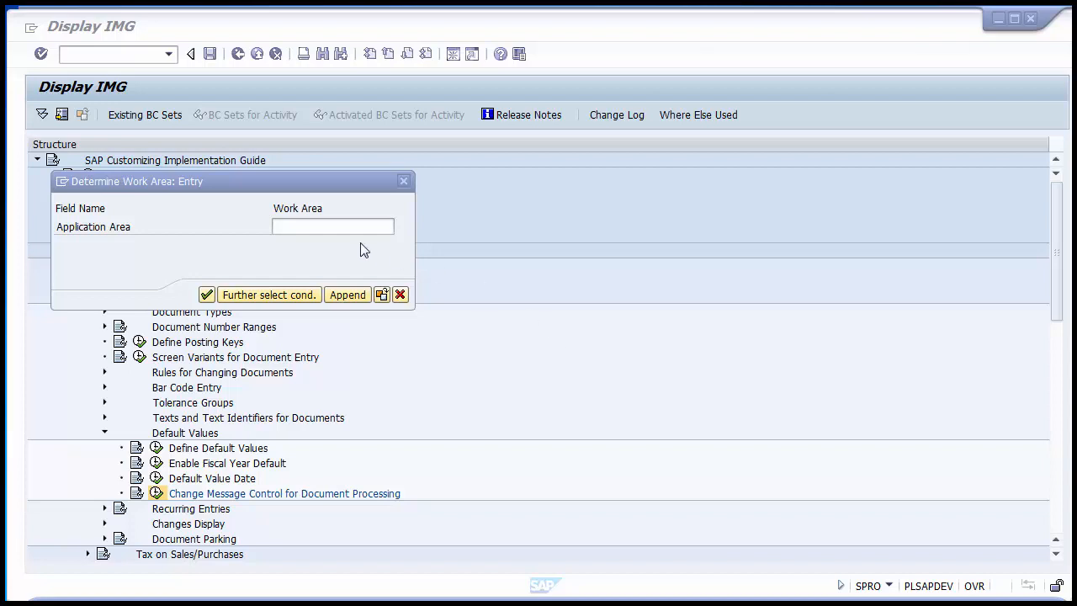
pyautogui.click(324, 224)
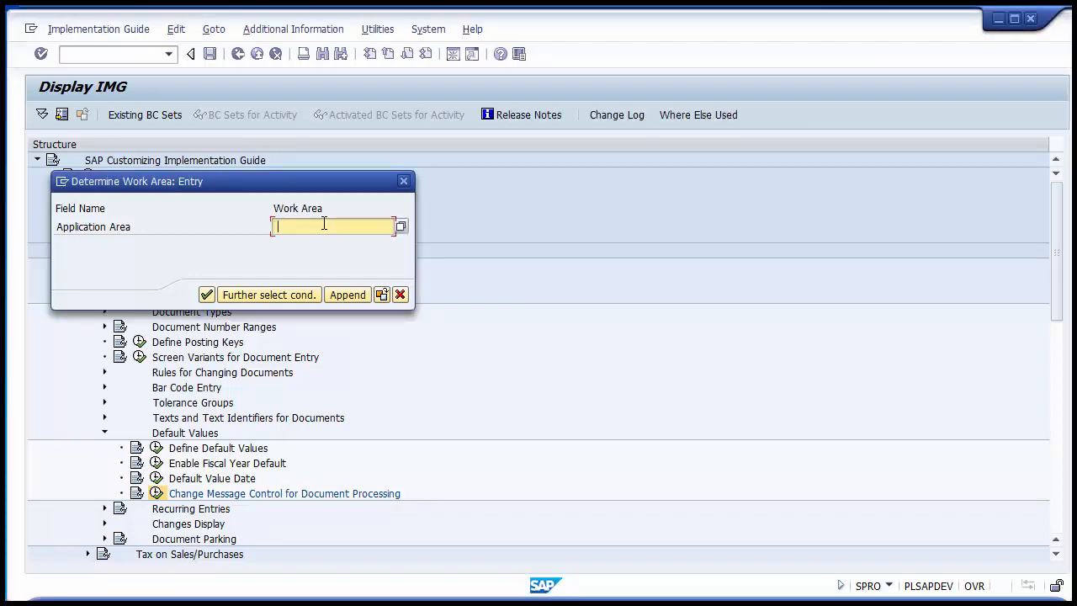
pyautogui.click(324, 223)
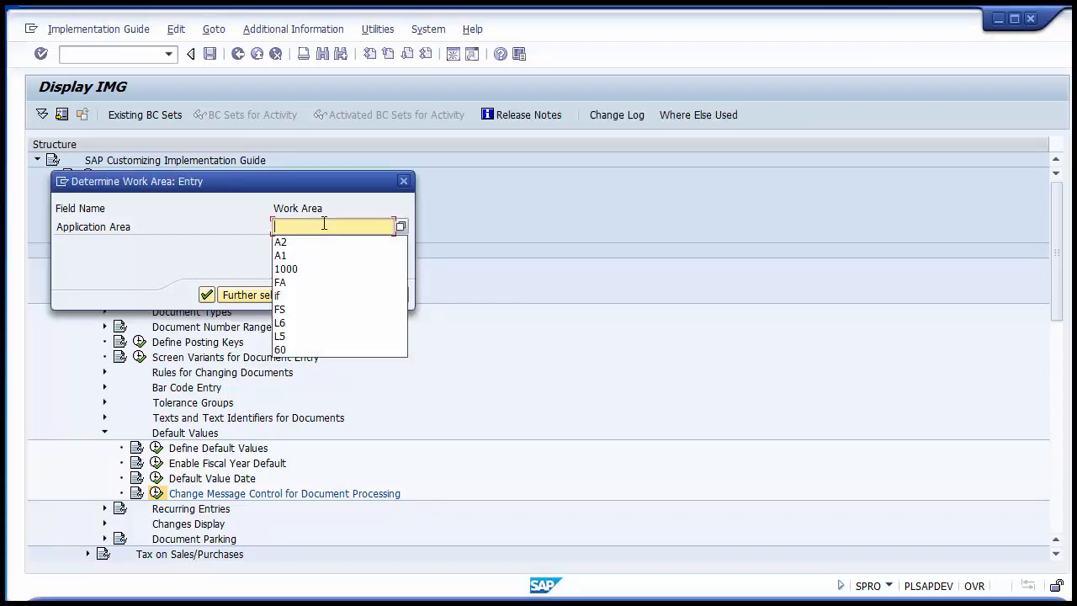
pyautogui.click(305, 283)
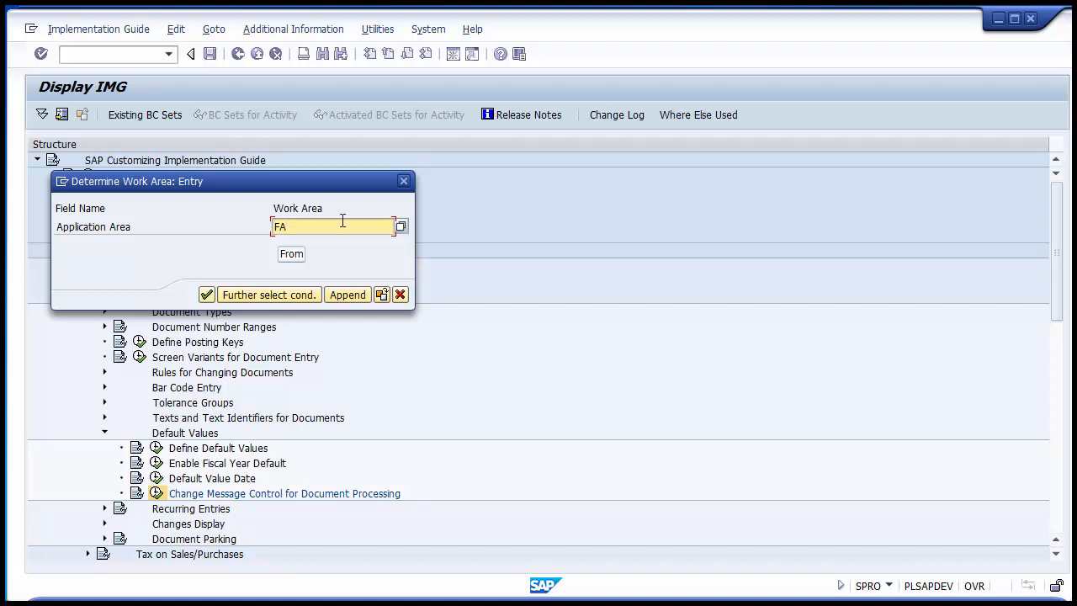
pyautogui.press('BackSpace')
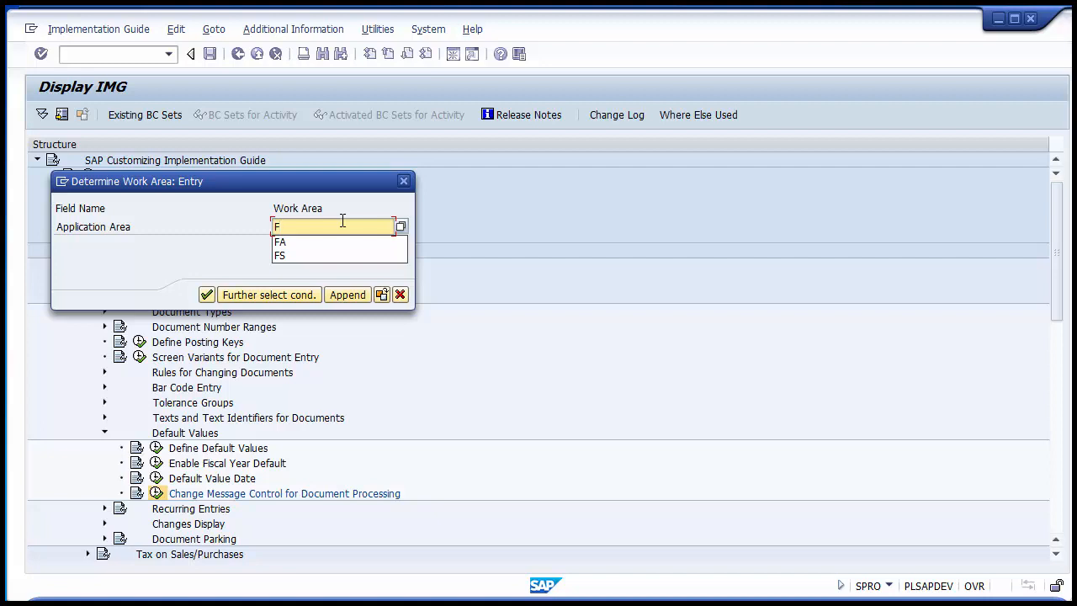
pyautogui.write('5')
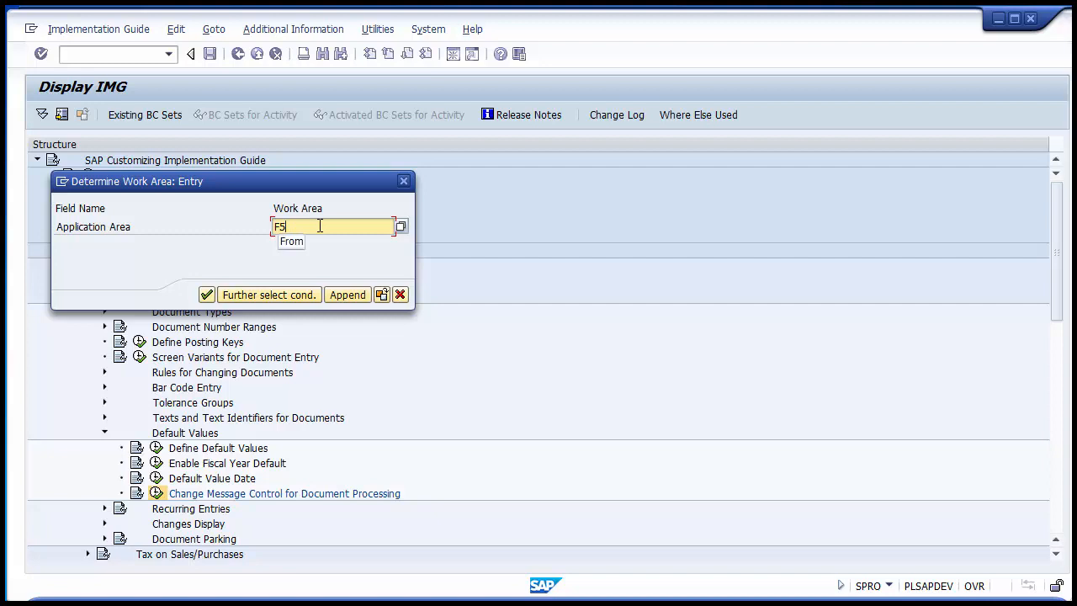
pyautogui.click(210, 298)
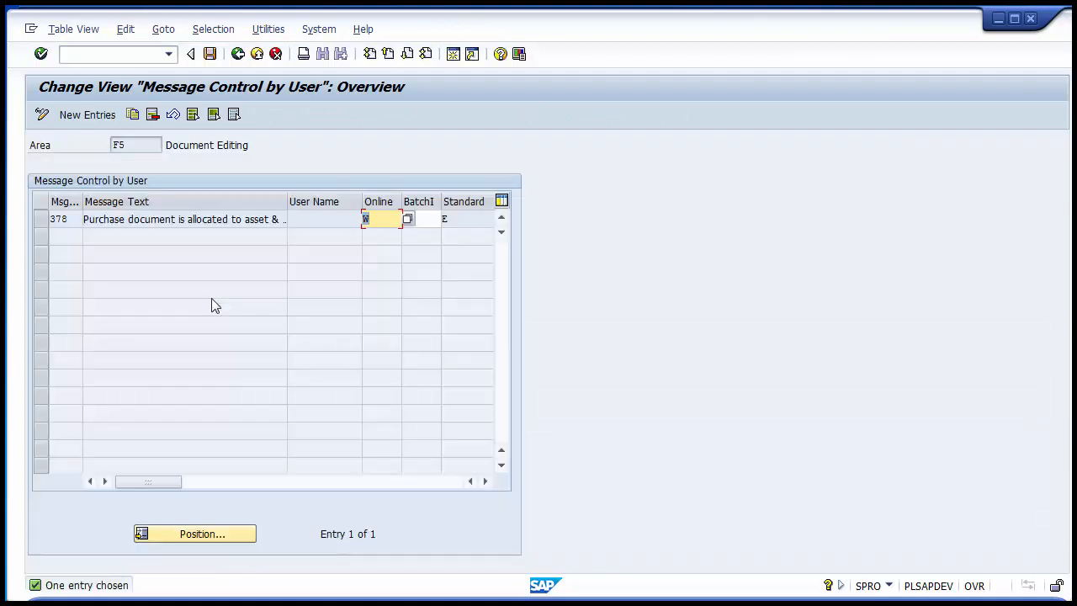
# Step: Examine the message 378 entry's text and its online, batch input and standard message types, and return to the IMG
pyautogui.moveTo(168, 144); pyautogui.dragTo(257, 139)
pyautogui.click(46, 231)
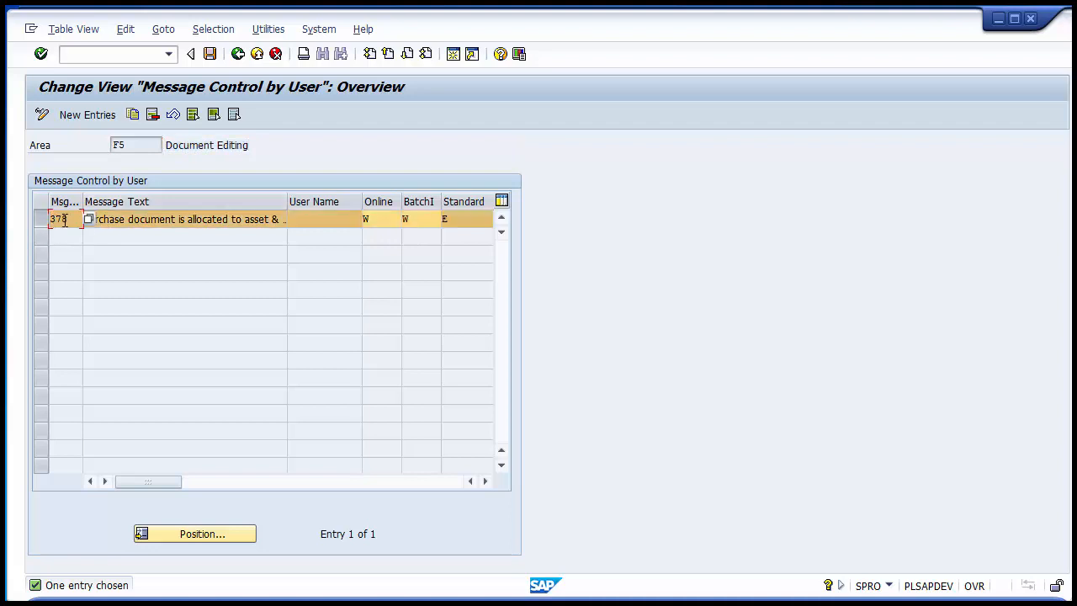
pyautogui.moveTo(70, 220); pyautogui.dragTo(54, 218)
pyautogui.click(109, 219)
pyautogui.click(421, 219)
pyautogui.write('W')
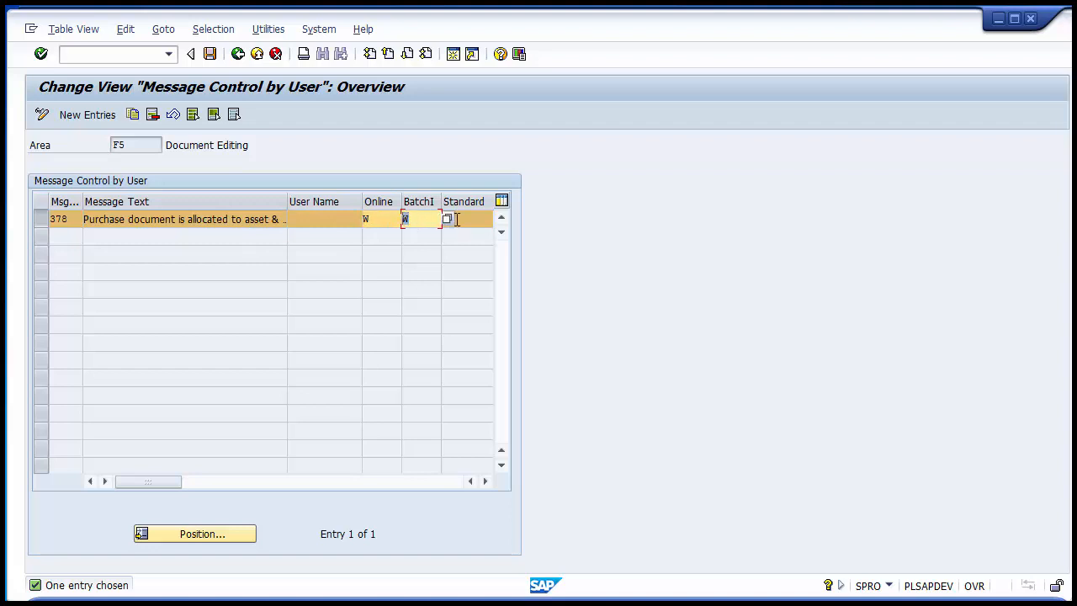
pyautogui.click(457, 219)
pyautogui.write('E')
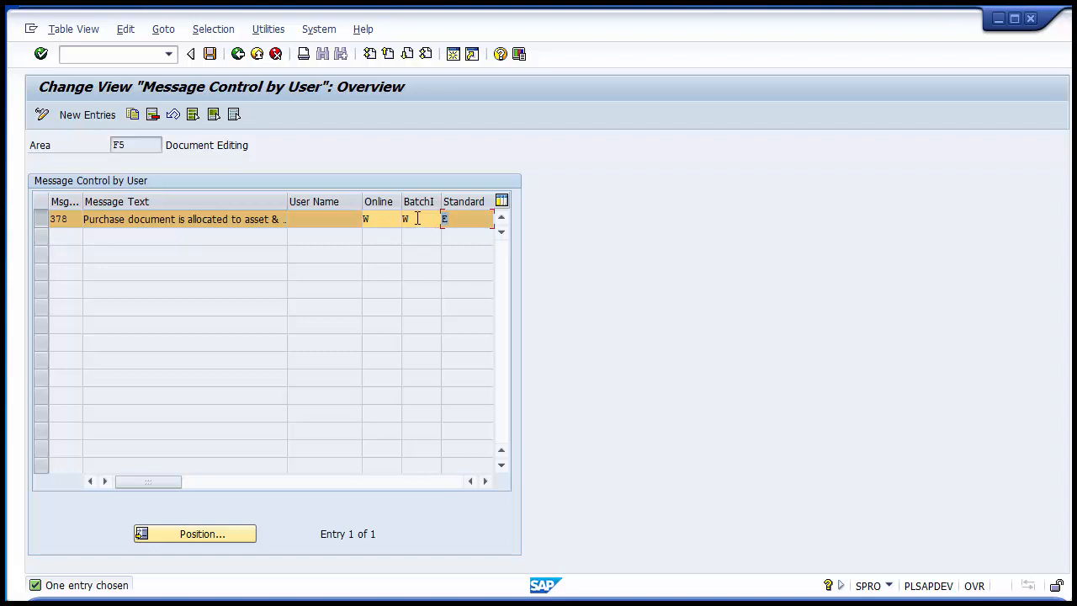
pyautogui.click(364, 219)
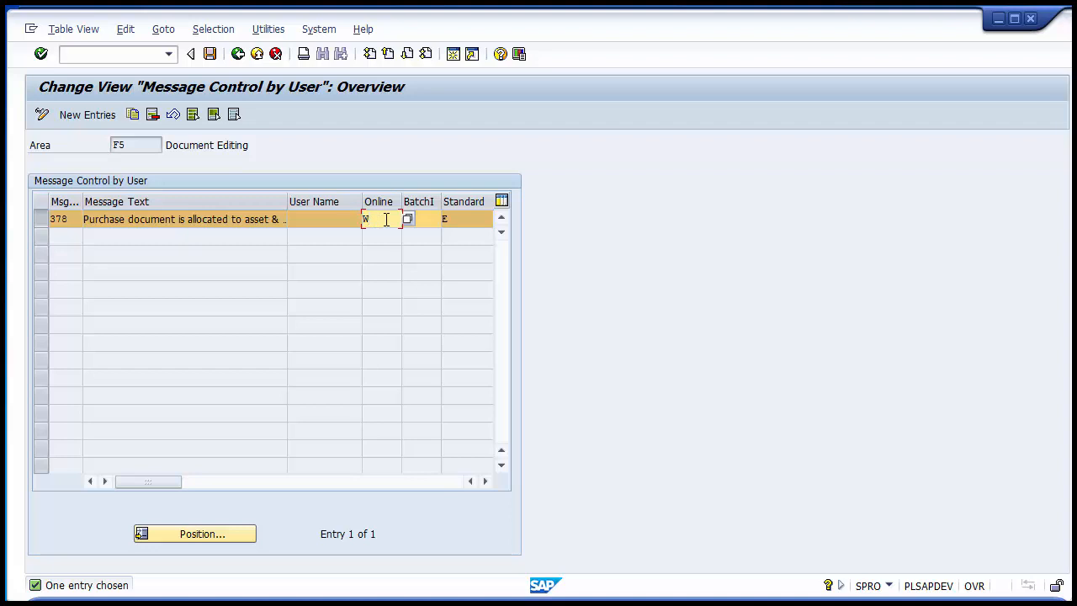
pyautogui.click(239, 54)
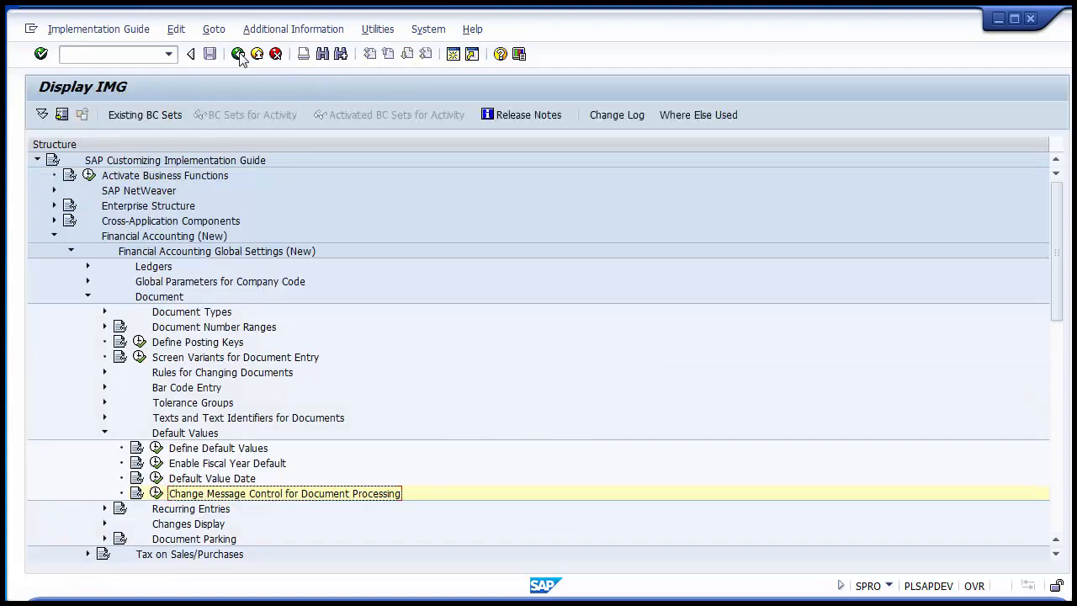
# Step: Reopen the message control activity for application area F5A, check its entries and return to the IMG
pyautogui.click(156, 493)
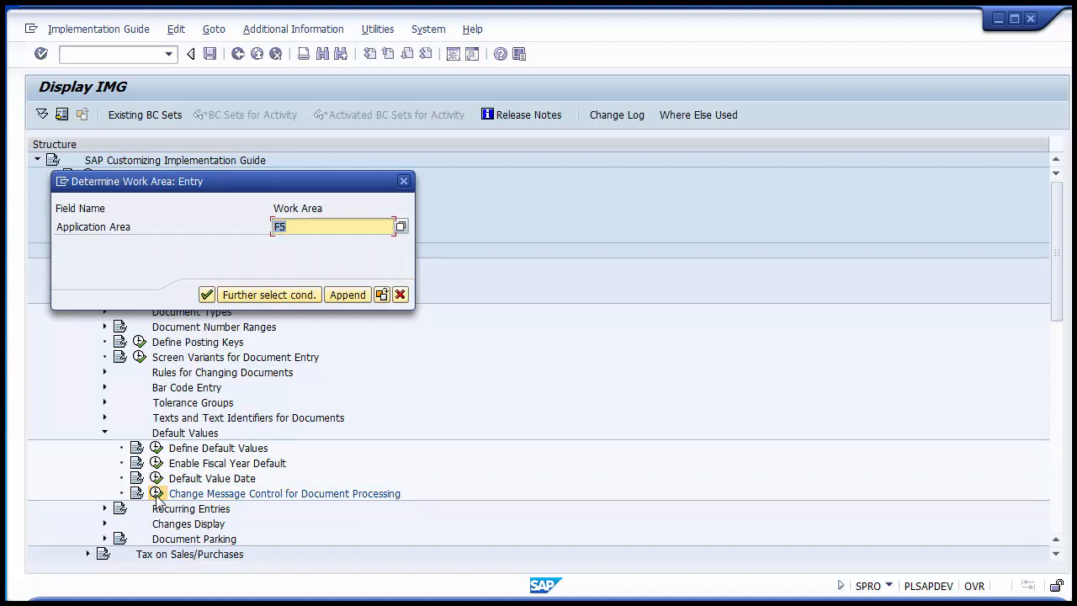
pyautogui.click(315, 227)
pyautogui.press('BackSpace')
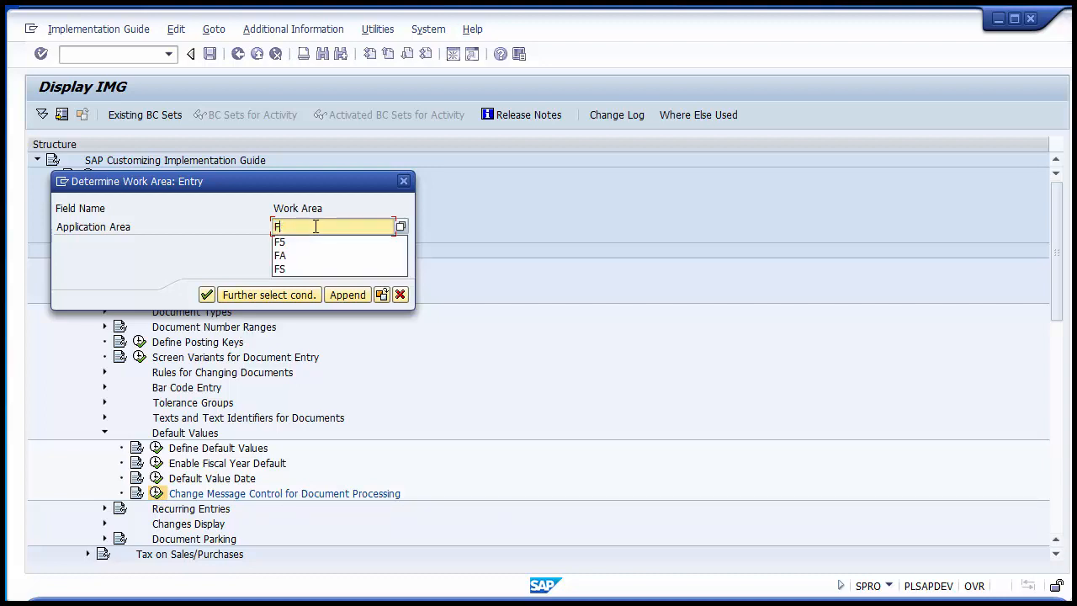
pyautogui.press('Down')
pyautogui.press('Down')
pyautogui.press('Escape')
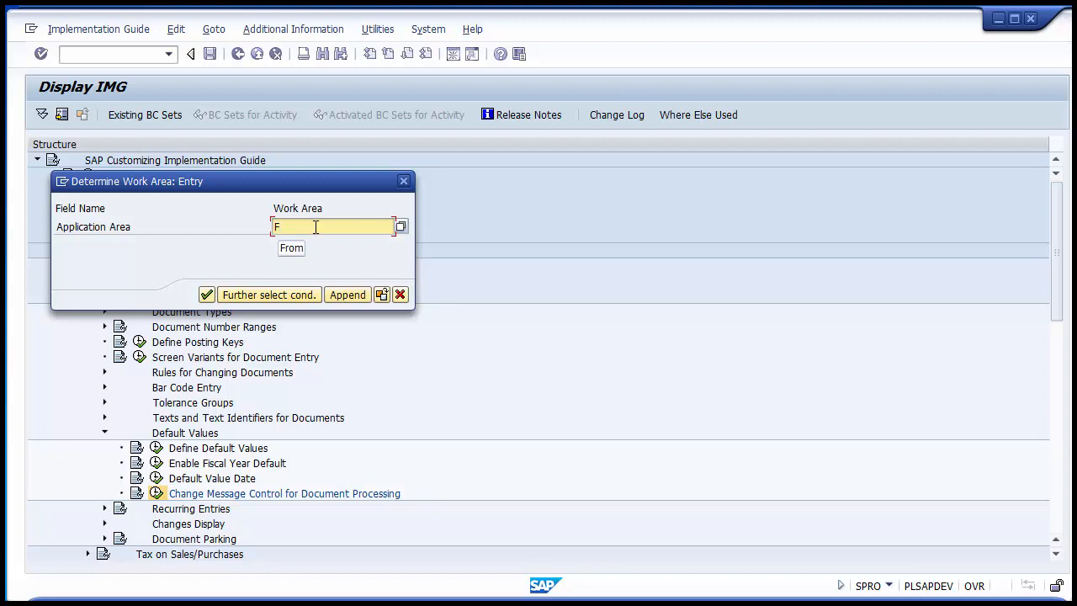
pyautogui.press('Down')
pyautogui.press('Down')
pyautogui.press('Down')
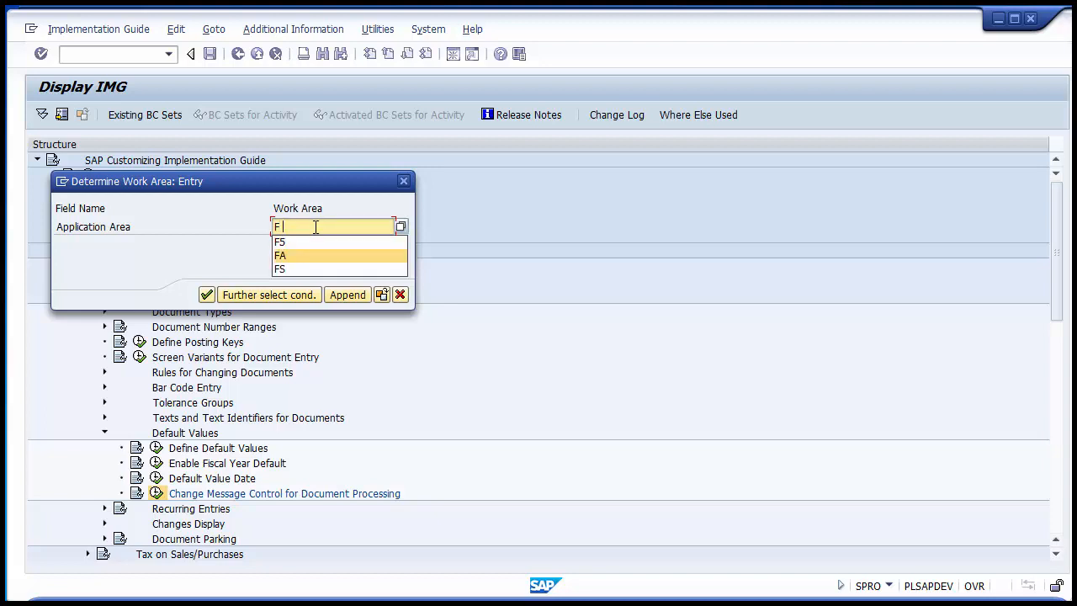
pyautogui.press('Return')
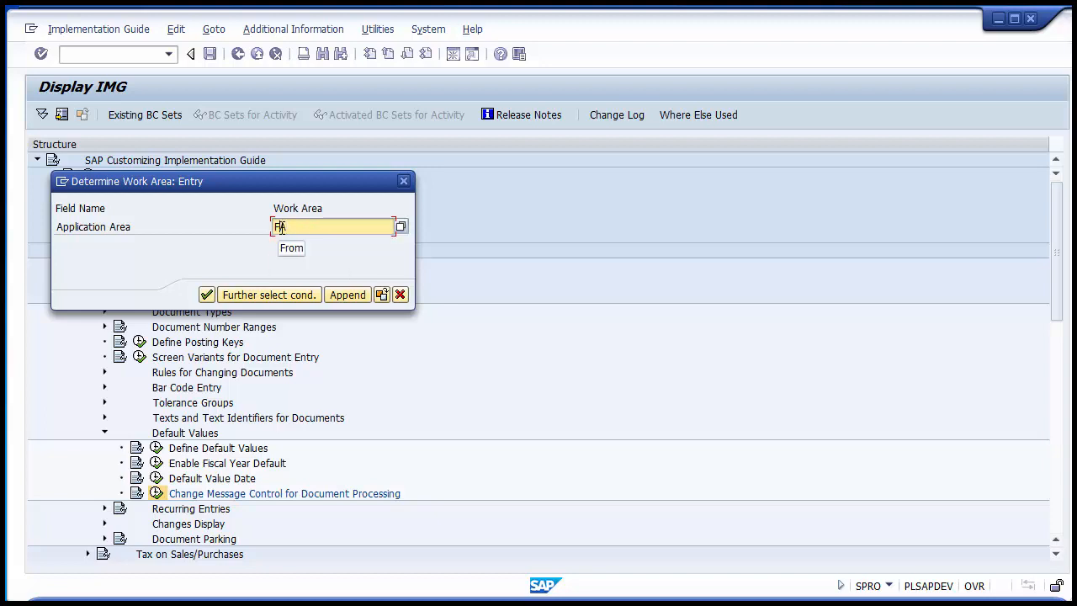
pyautogui.press('BackSpace')
pyautogui.write('5')
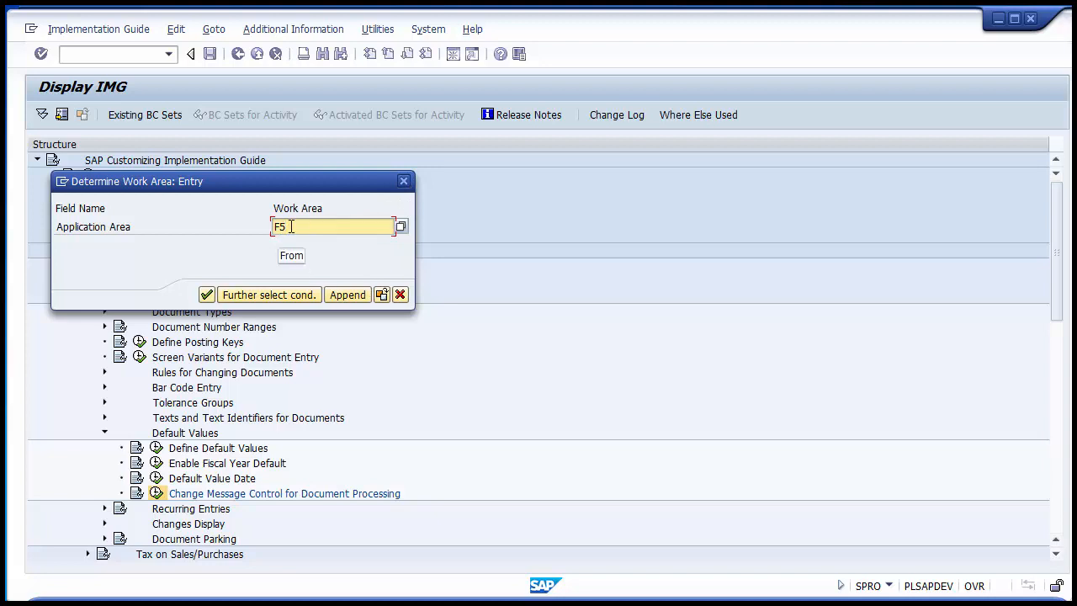
pyautogui.write('a')
pyautogui.press('Return')
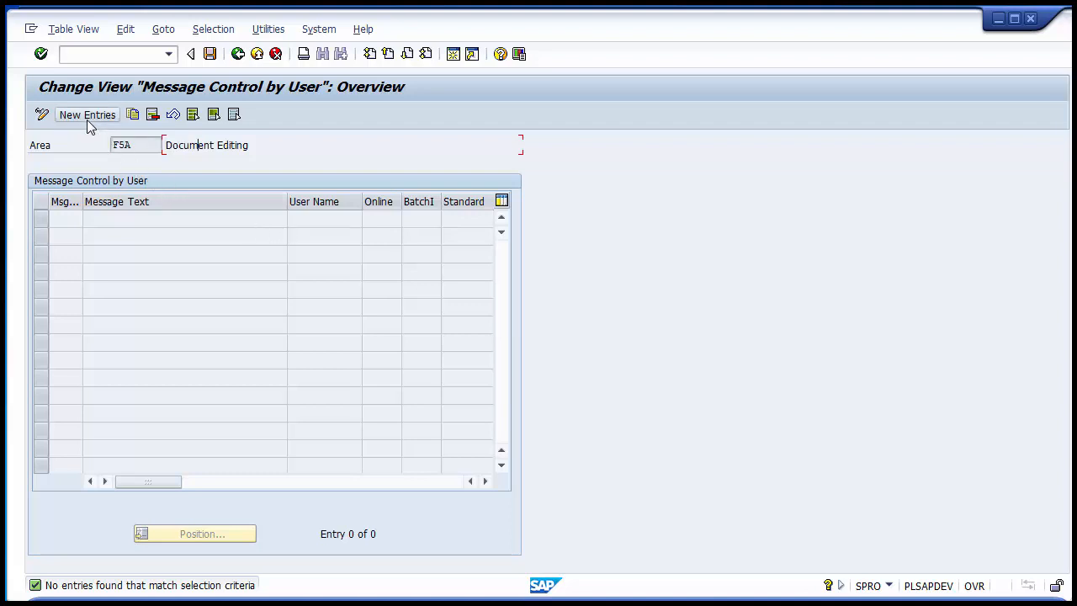
pyautogui.click(238, 54)
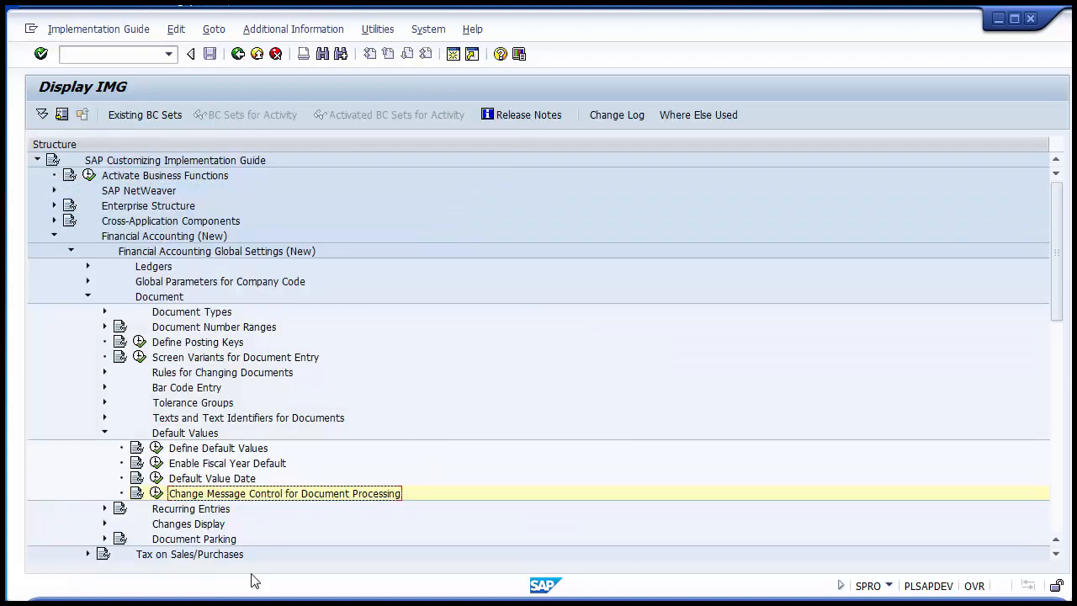